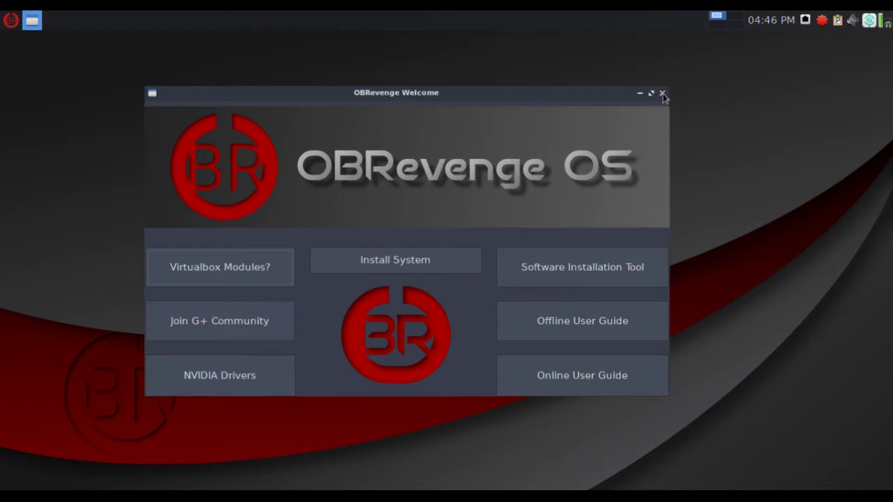
Close the OBRevenge Welcome window and cycle through the virtual desktops.
{"action": "left_click", "coordinate": [663, 93]}
{"action": "scroll", "coordinate": [732, 24], "scroll_direction": "down", "scroll_amount": 2}
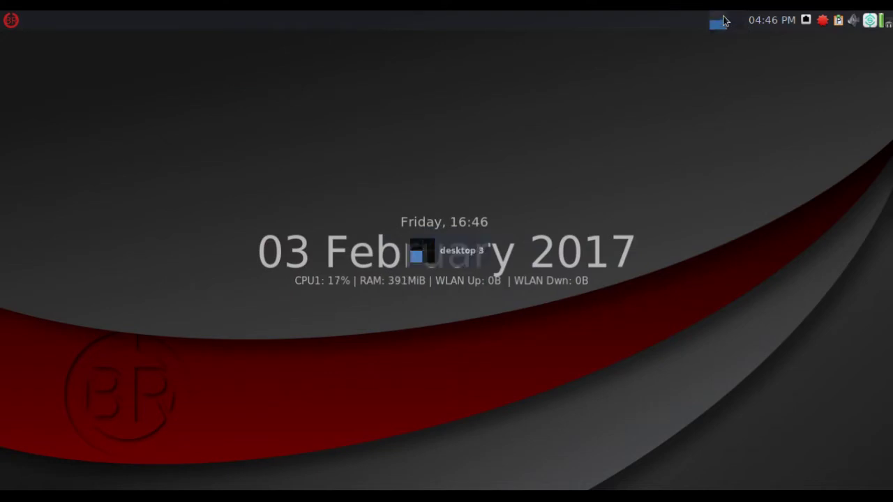
{"action": "scroll", "coordinate": [724, 21], "scroll_direction": "up", "scroll_amount": 1}
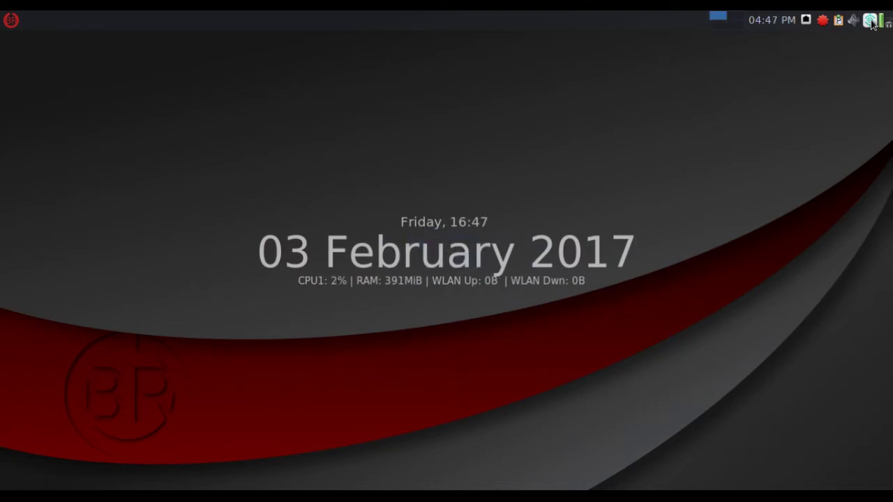
Open the applications menu, enlarge it slightly and list all installed applications.
{"action": "left_click", "coordinate": [13, 21]}
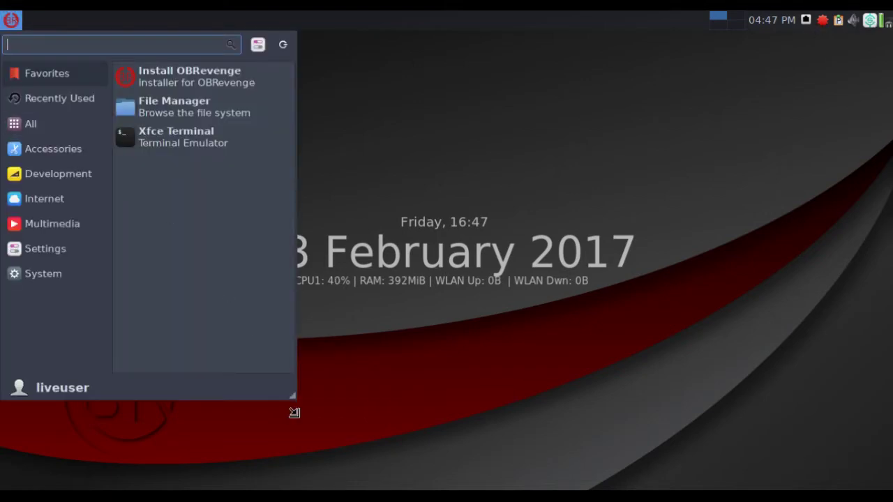
{"action": "left_click_drag", "start_coordinate": [290, 394], "coordinate": [309, 407]}
{"action": "left_click", "coordinate": [75, 128]}
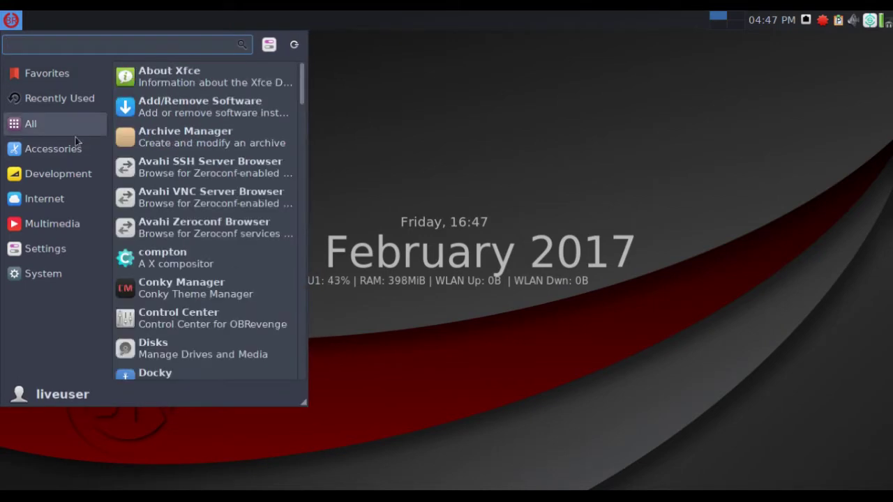
Examine the full list of applications in the Accessories category.
{"action": "left_click", "coordinate": [76, 150]}
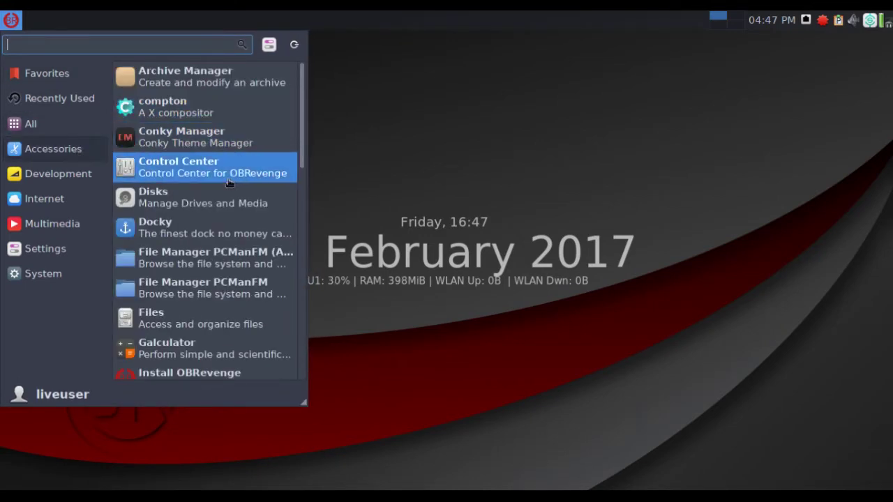
{"action": "scroll", "coordinate": [234, 233], "scroll_direction": "down", "scroll_amount": 4}
{"action": "scroll", "coordinate": [234, 244], "scroll_direction": "down", "scroll_amount": 3}
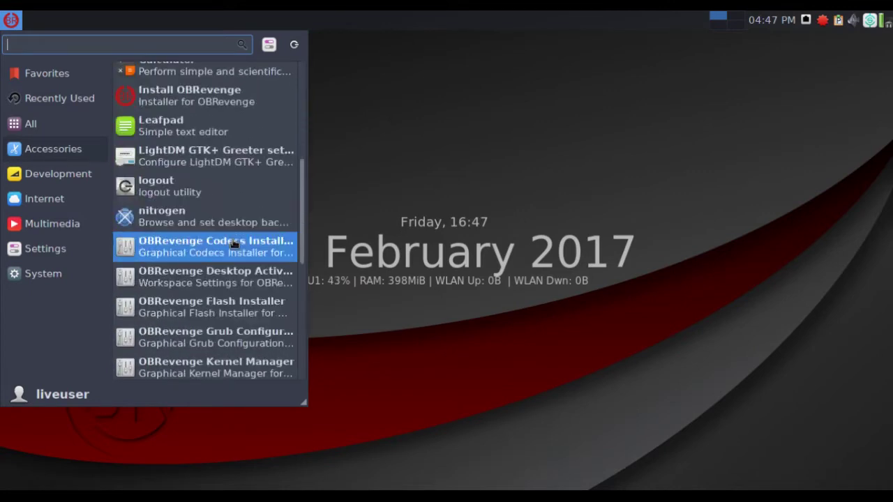
{"action": "scroll", "coordinate": [233, 243], "scroll_direction": "down", "scroll_amount": 2}
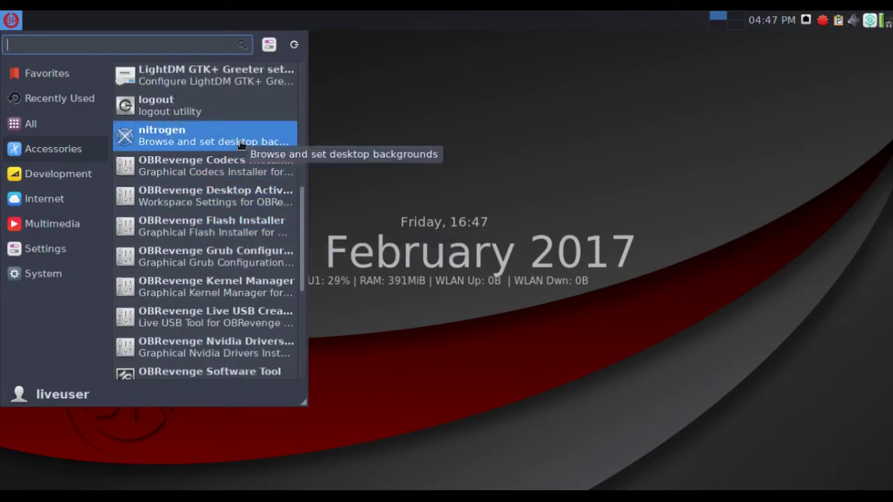
{"action": "scroll", "coordinate": [244, 233], "scroll_direction": "down", "scroll_amount": 5}
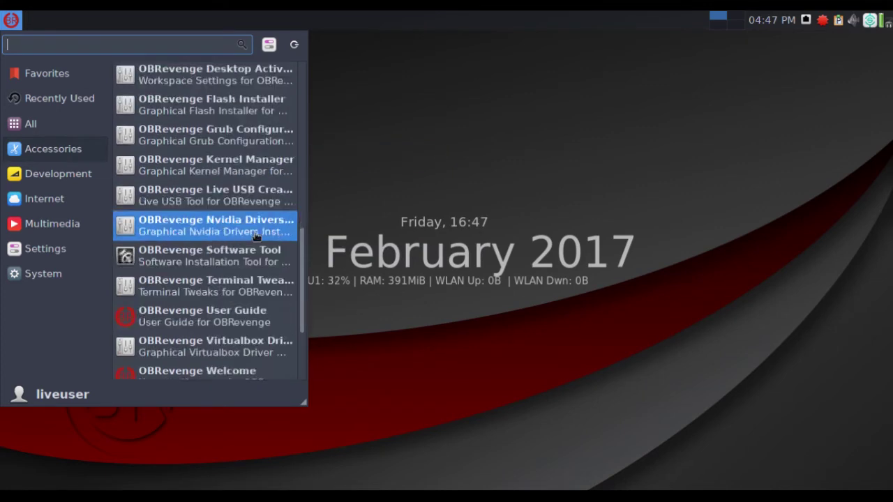
{"action": "scroll", "coordinate": [254, 241], "scroll_direction": "down", "scroll_amount": 2}
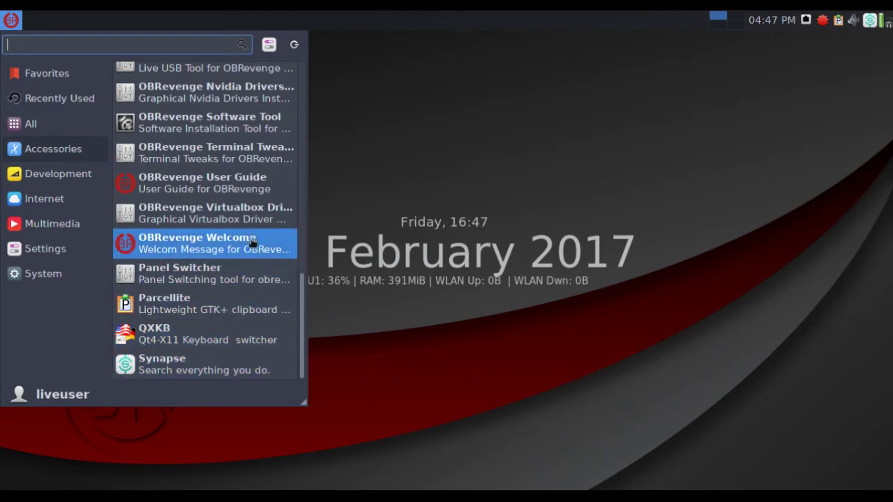
{"action": "scroll", "coordinate": [252, 239], "scroll_direction": "up", "scroll_amount": 3}
{"action": "scroll", "coordinate": [253, 240], "scroll_direction": "up", "scroll_amount": 3}
Examine the applications in the Development, Internet, Multimedia, Settings and System categories.
{"action": "left_click", "coordinate": [95, 176]}
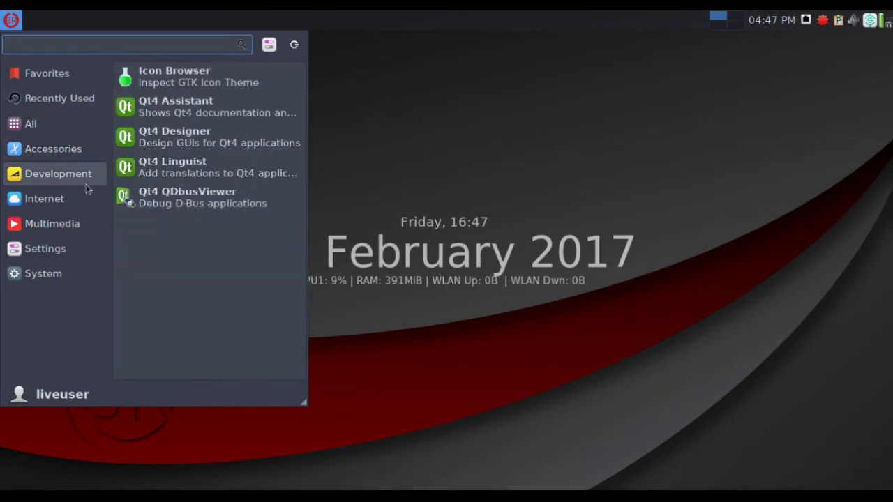
{"action": "left_click", "coordinate": [78, 202]}
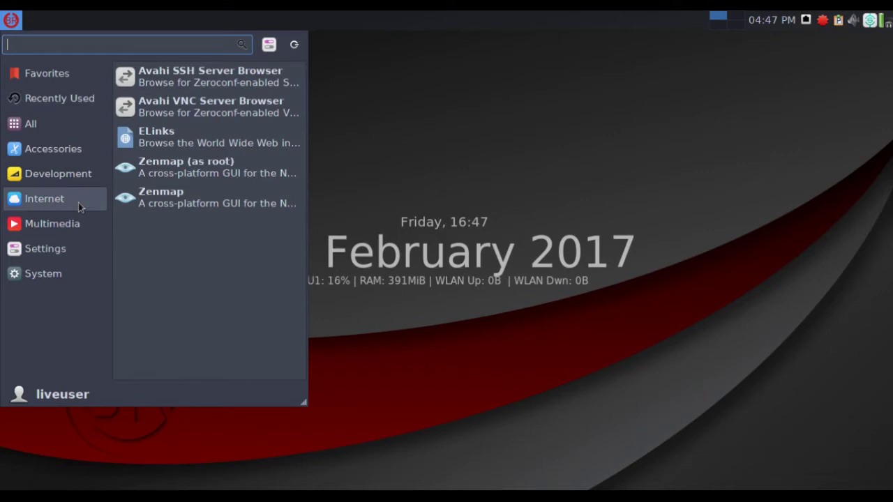
{"action": "left_click", "coordinate": [75, 227]}
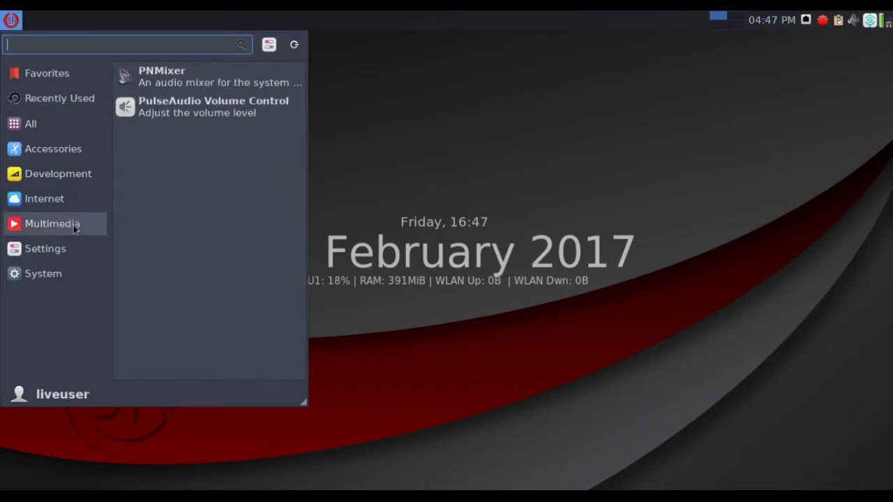
{"action": "left_click", "coordinate": [72, 250]}
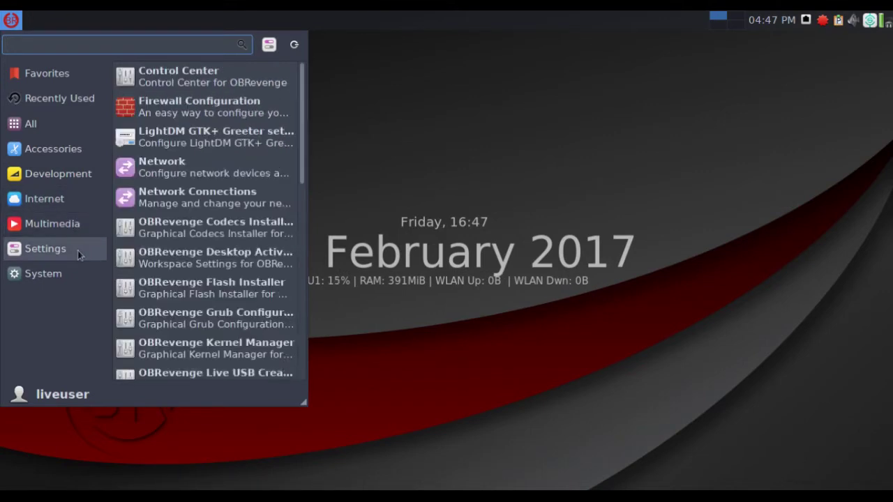
{"action": "scroll", "coordinate": [246, 236], "scroll_direction": "down", "scroll_amount": 10}
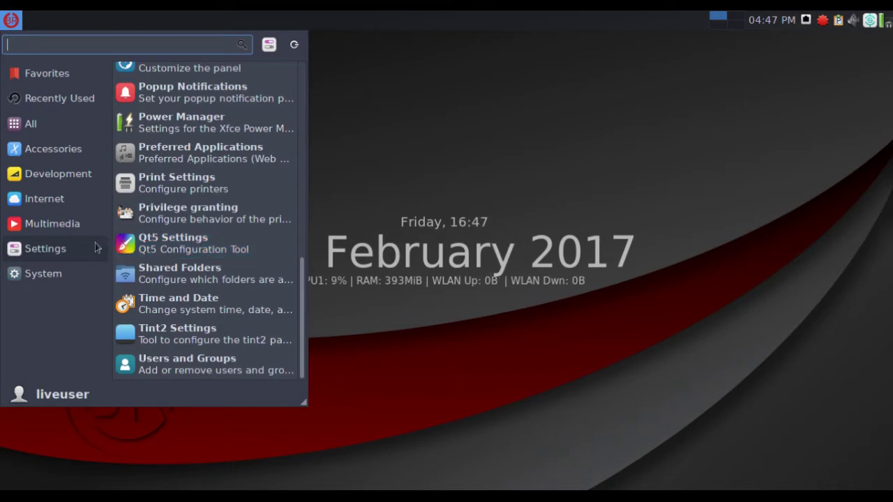
{"action": "left_click", "coordinate": [83, 277]}
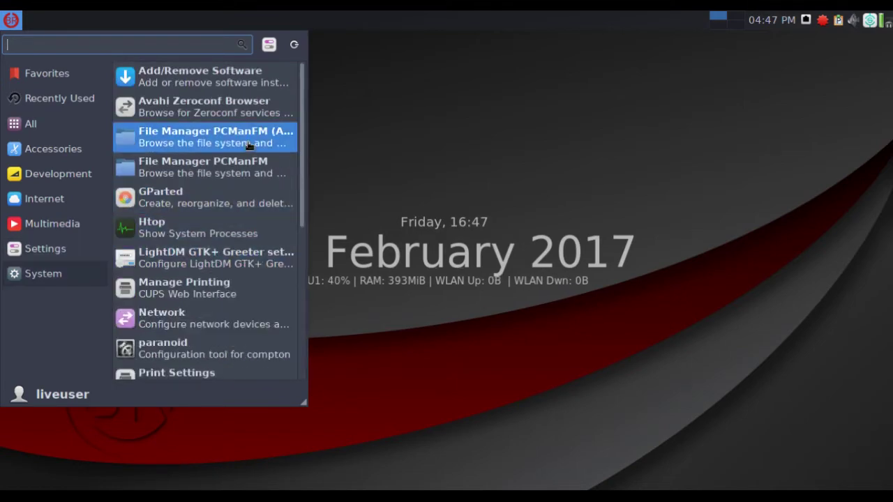
{"action": "scroll", "coordinate": [248, 150], "scroll_direction": "down", "scroll_amount": 5}
{"action": "scroll", "coordinate": [249, 149], "scroll_direction": "down", "scroll_amount": 1}
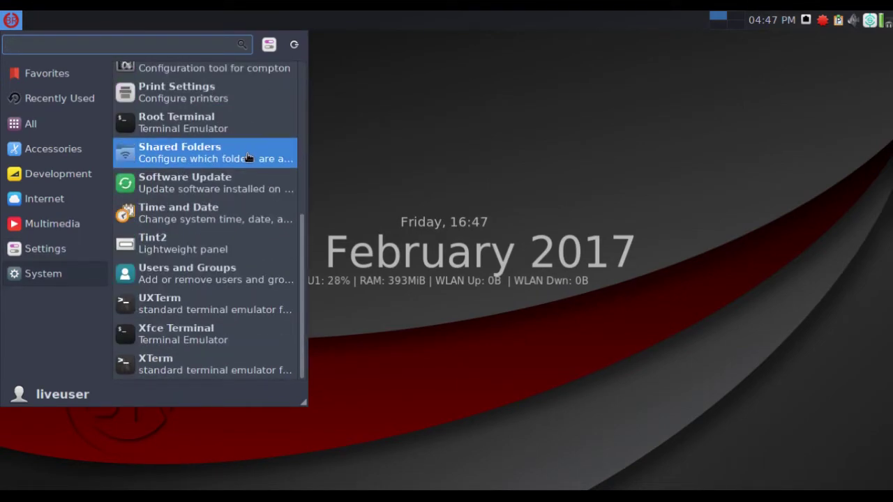
Launch Xfce Terminal and run uname -a to display the kernel information.
{"action": "left_click", "coordinate": [236, 336]}
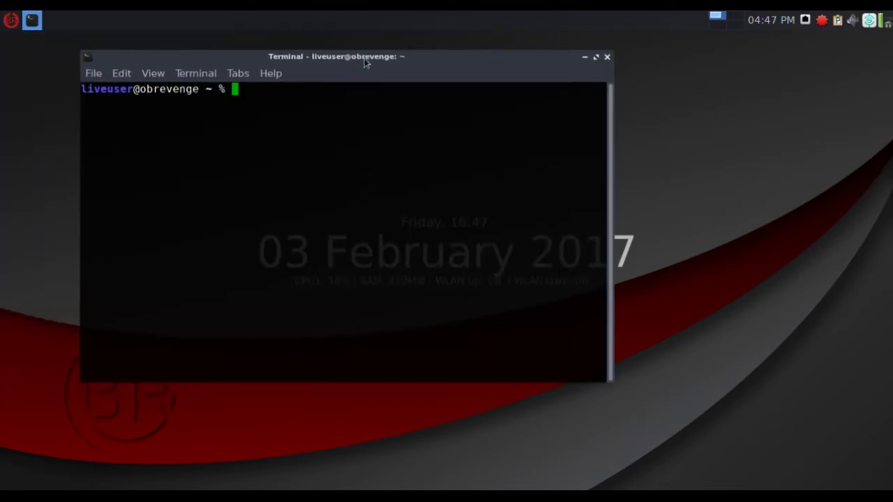
{"action": "type", "text": "uname -a"}
{"action": "key", "text": "Return"}
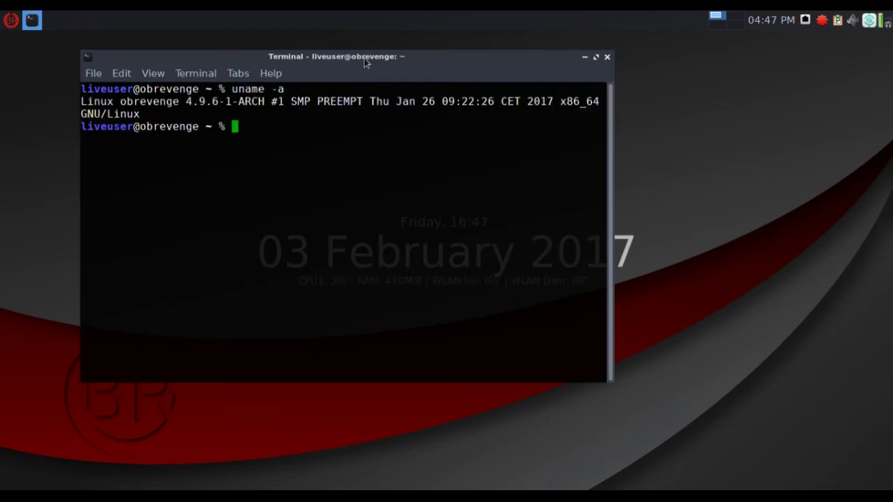
Run sudo pacman -Syyu to check for system upgrades, answer n to the installation, and close the terminal.
{"action": "type", "text": "sudo pacman -S"}
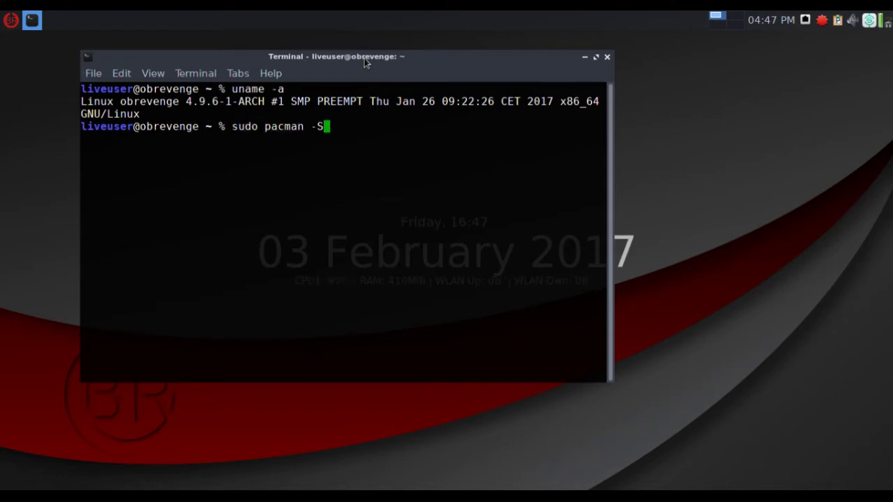
{"action": "type", "text": "yyu"}
{"action": "key", "text": "Return"}
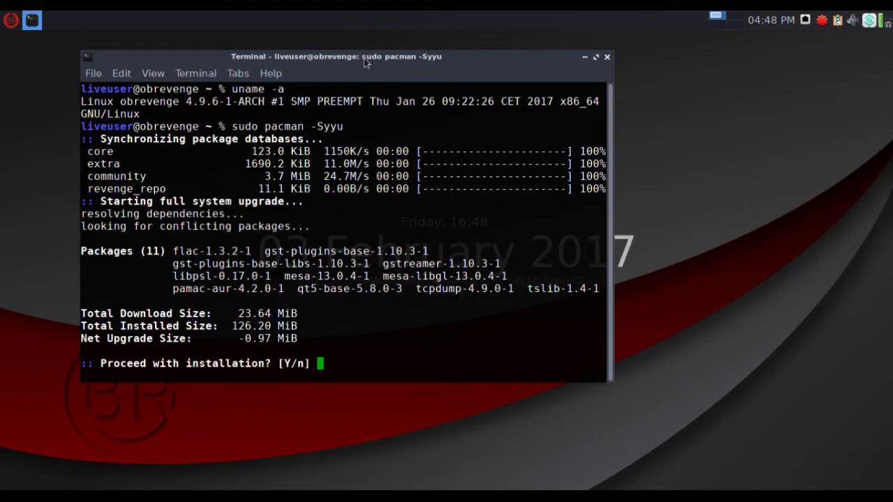
{"action": "type", "text": "n"}
{"action": "key", "text": "Return"}
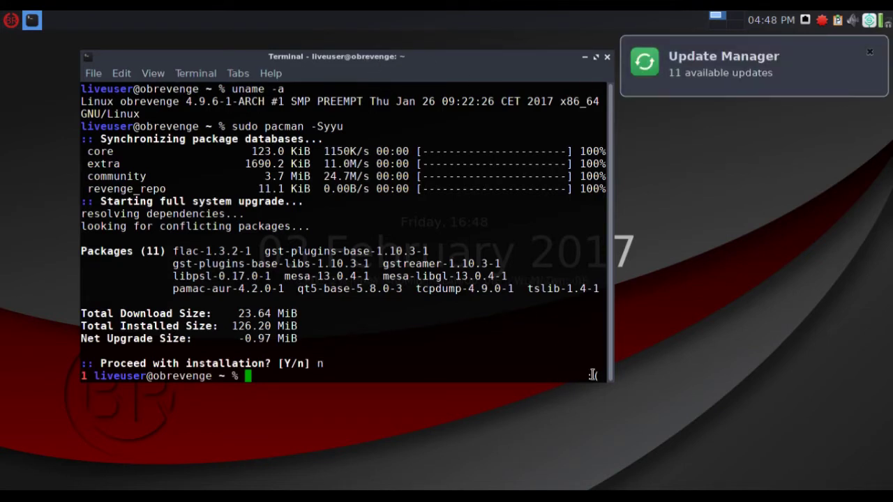
{"action": "left_click", "coordinate": [870, 52]}
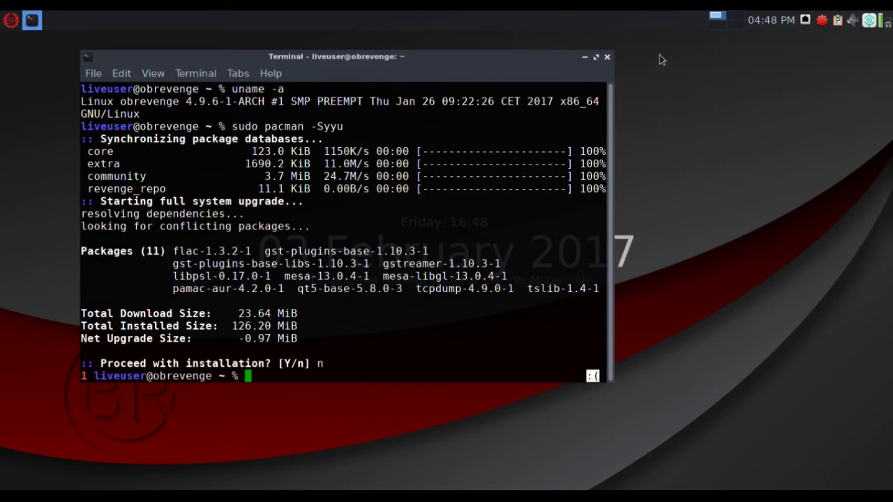
{"action": "left_click", "coordinate": [607, 58]}
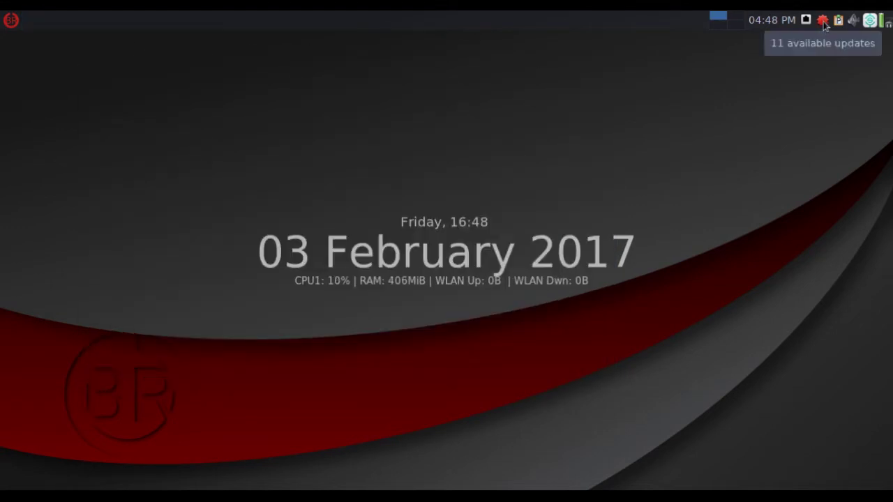
View the available updates in the Update Manager and check the Pamac version in its About information.
{"action": "left_click", "coordinate": [822, 21]}
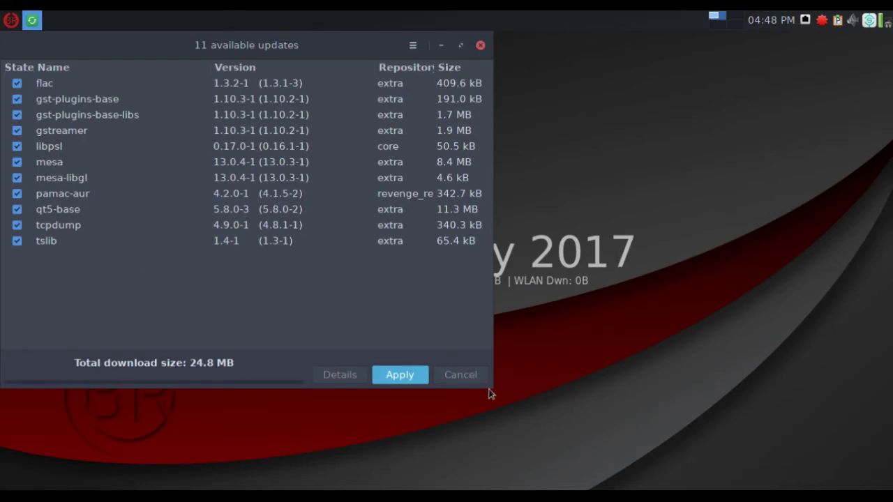
{"action": "left_click", "coordinate": [413, 46]}
{"action": "left_click", "coordinate": [410, 146]}
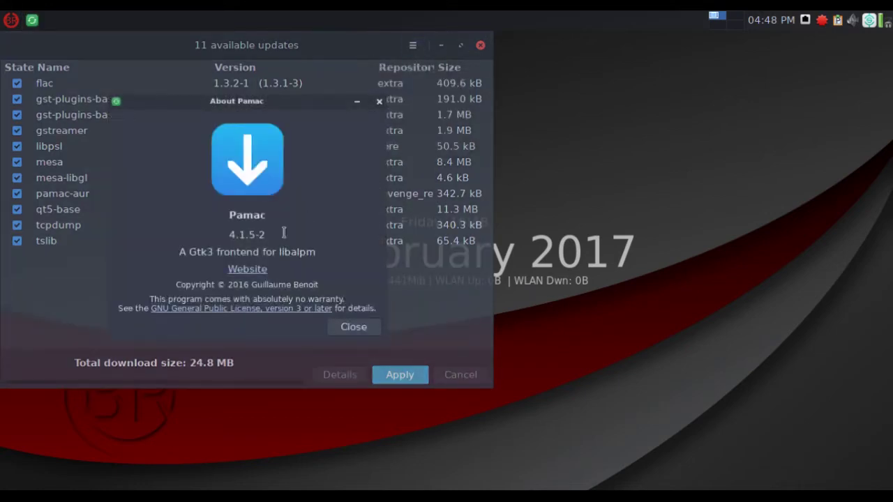
{"action": "left_click_drag", "start_coordinate": [232, 238], "coordinate": [296, 238]}
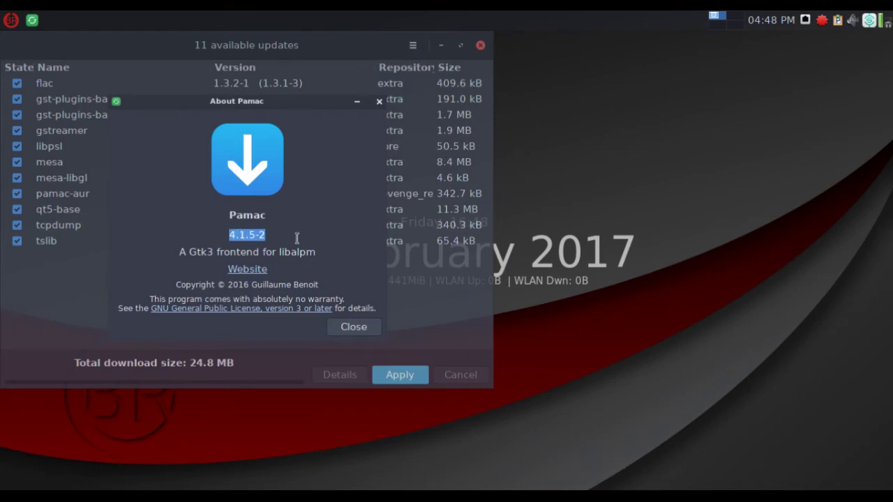
{"action": "left_click", "coordinate": [364, 326]}
{"action": "left_click", "coordinate": [480, 44]}
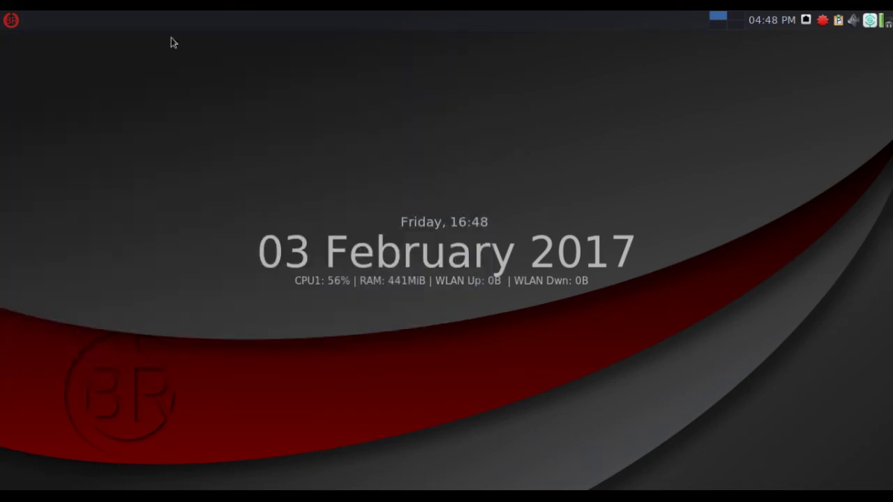
Open the OBRevenge Control Center from the Settings category and launch Panel Switcher.
{"action": "left_click", "coordinate": [12, 21]}
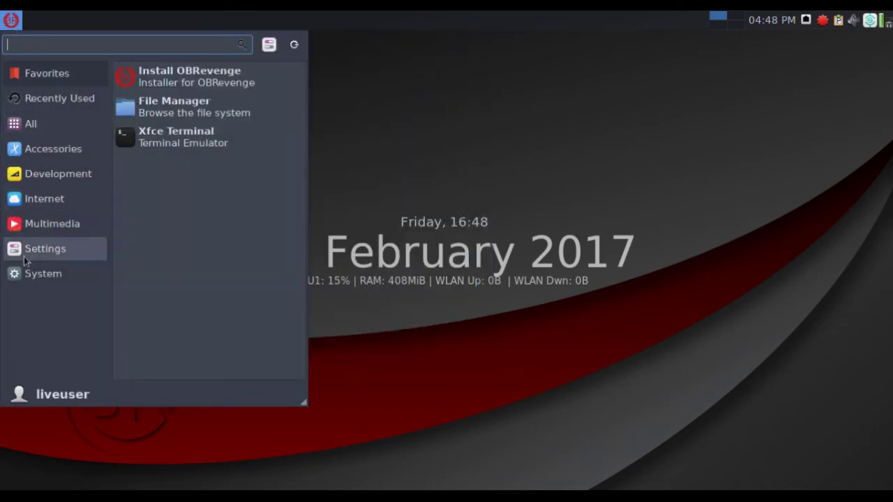
{"action": "left_click", "coordinate": [42, 255]}
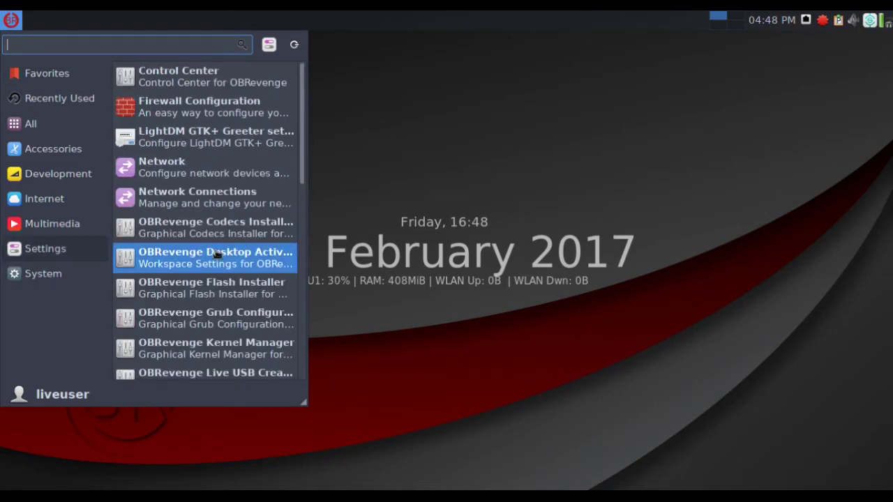
{"action": "left_click", "coordinate": [189, 83]}
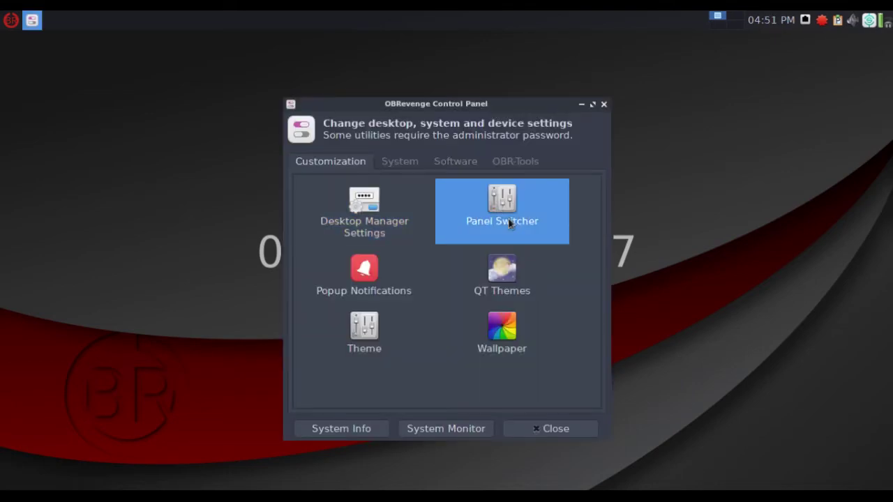
{"action": "left_click", "coordinate": [508, 219]}
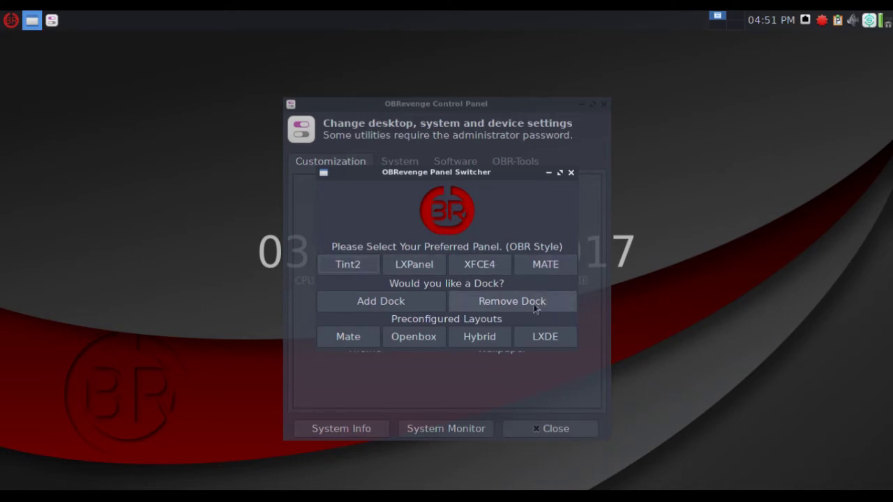
Apply the Openbox, Hybrid and Mate preconfigured panel layouts in turn, finishing with Openbox.
{"action": "left_click", "coordinate": [429, 339]}
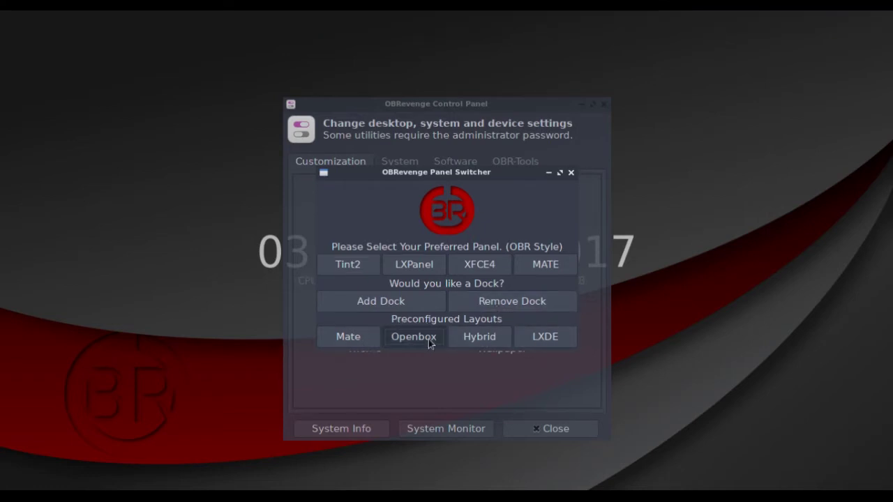
{"action": "left_click", "coordinate": [488, 341]}
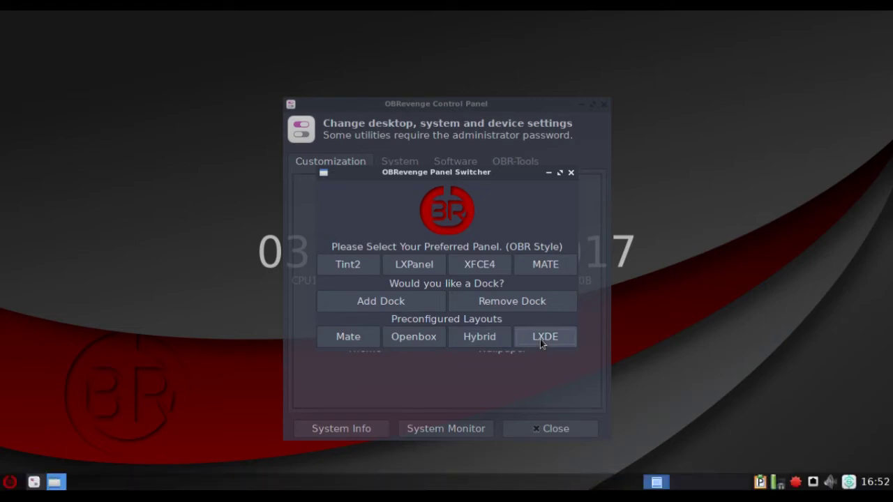
{"action": "left_click", "coordinate": [362, 341]}
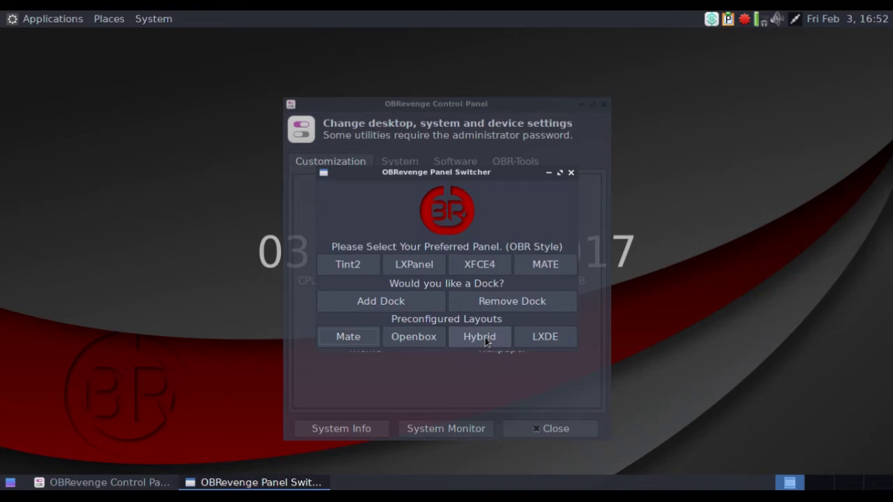
{"action": "left_click", "coordinate": [402, 341]}
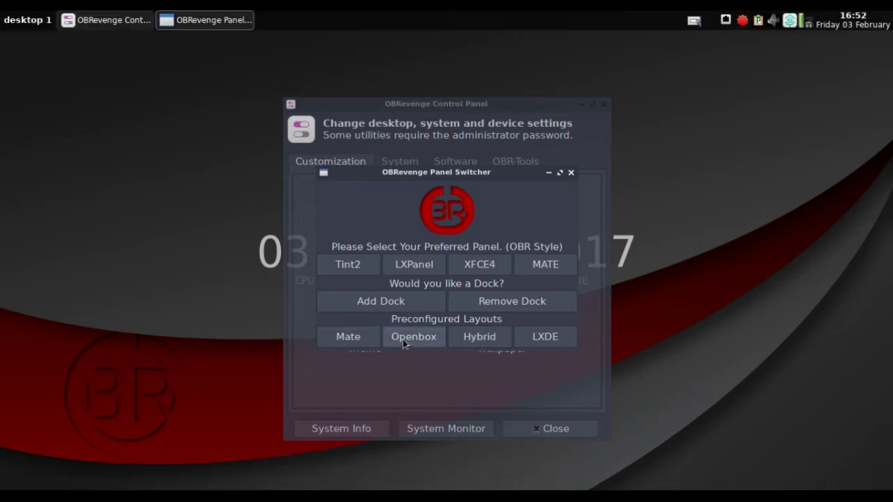
Apply the Hybrid preconfigured layout and look through its Applications, Places and System menus.
{"action": "left_click", "coordinate": [170, 21]}
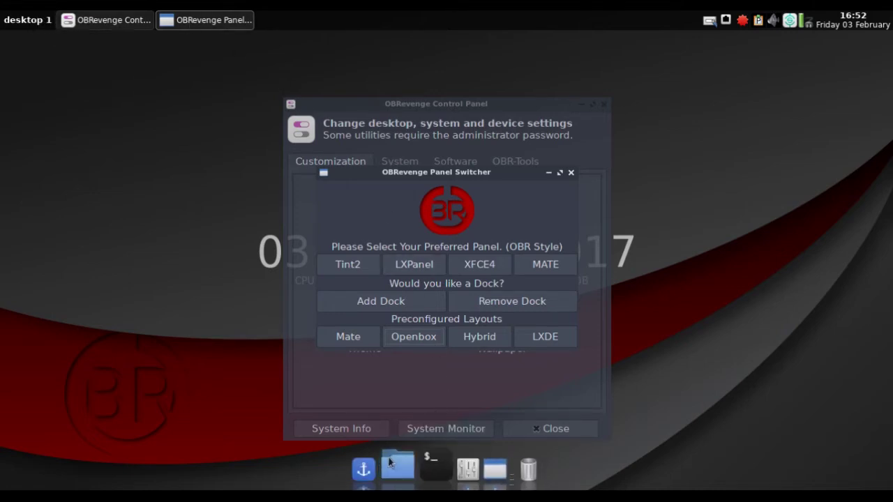
{"action": "left_click", "coordinate": [493, 338]}
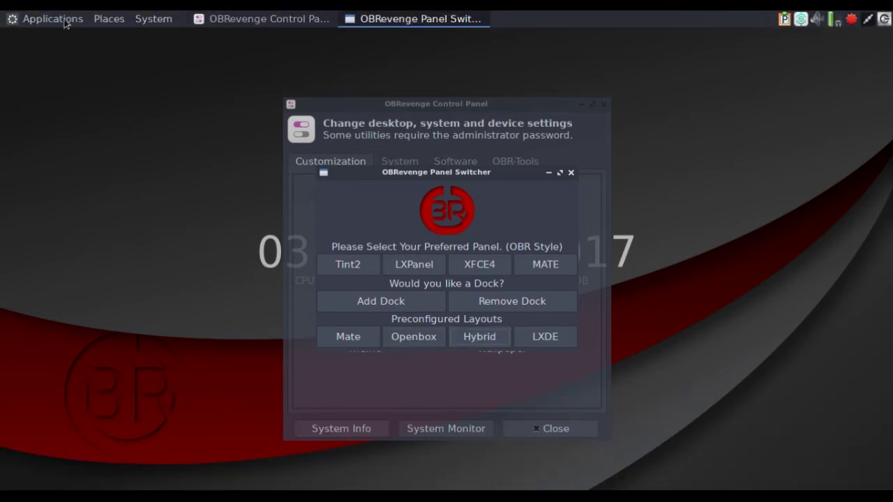
{"action": "left_click", "coordinate": [43, 20]}
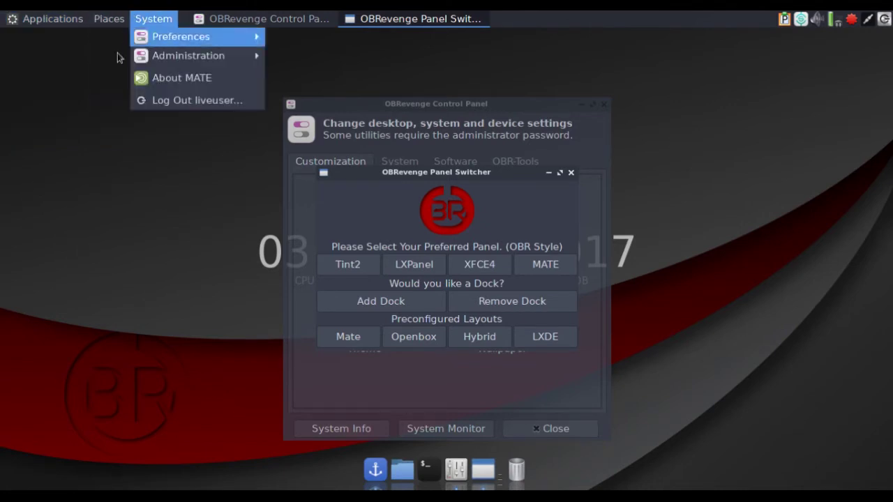
{"action": "left_click", "coordinate": [218, 239]}
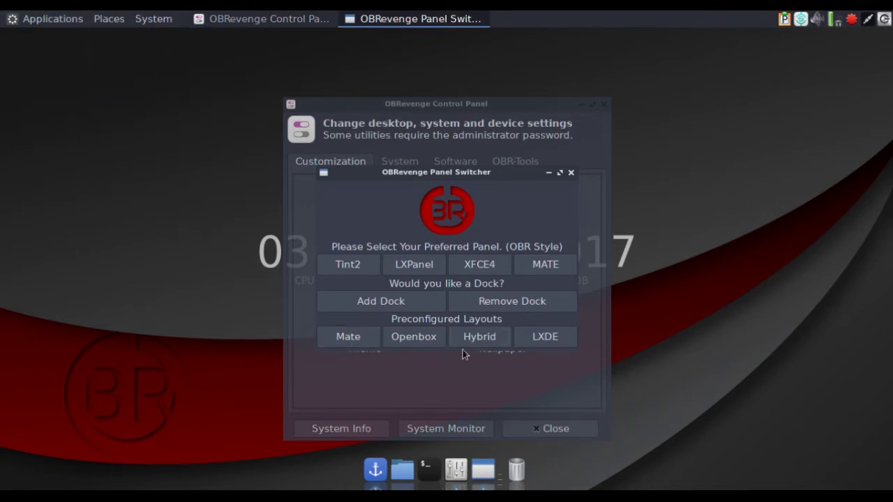
Apply the LXDE preconfigured layout and browse its application menu categories from Accessories to Preferences.
{"action": "left_click", "coordinate": [537, 340]}
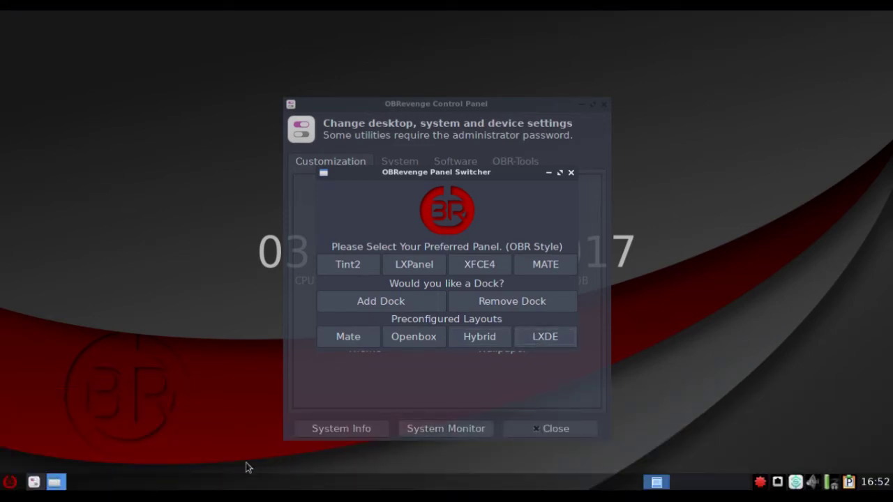
{"action": "left_click", "coordinate": [8, 487]}
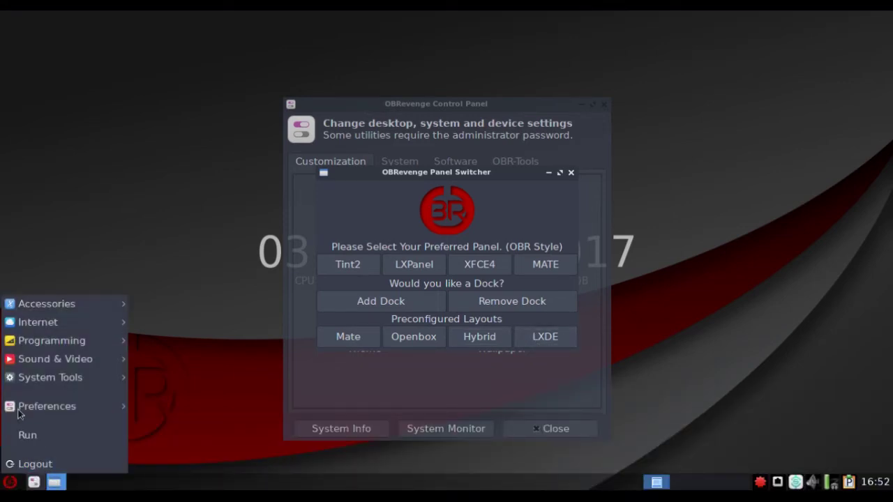
{"action": "mouse_move", "coordinate": [41, 314]}
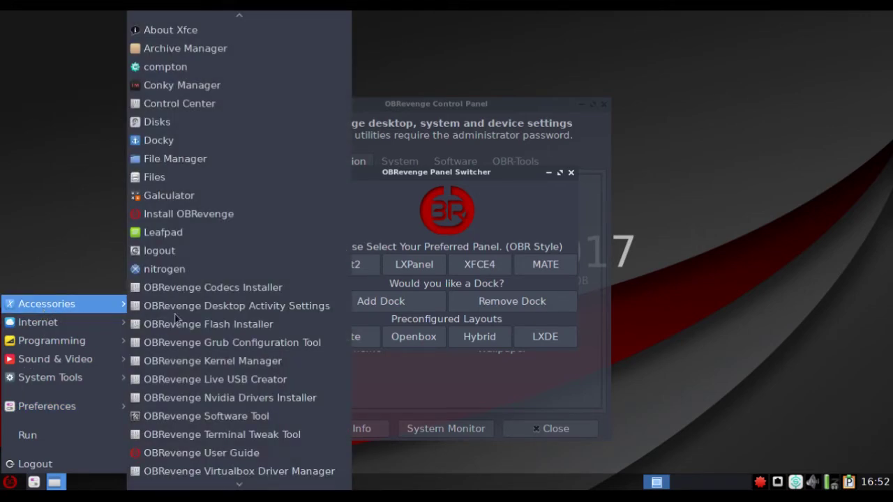
{"action": "scroll", "coordinate": [303, 234], "scroll_direction": "down", "scroll_amount": 3}
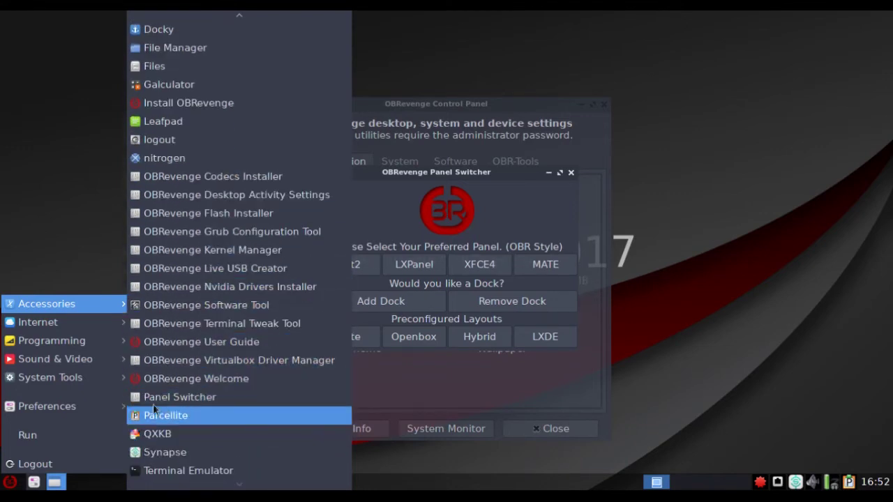
{"action": "mouse_move", "coordinate": [55, 328]}
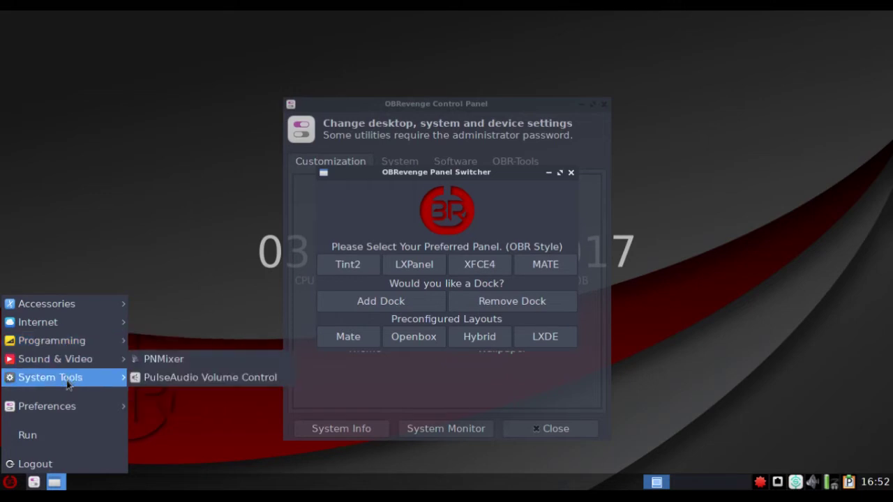
{"action": "mouse_move", "coordinate": [69, 387]}
{"action": "mouse_move", "coordinate": [69, 406]}
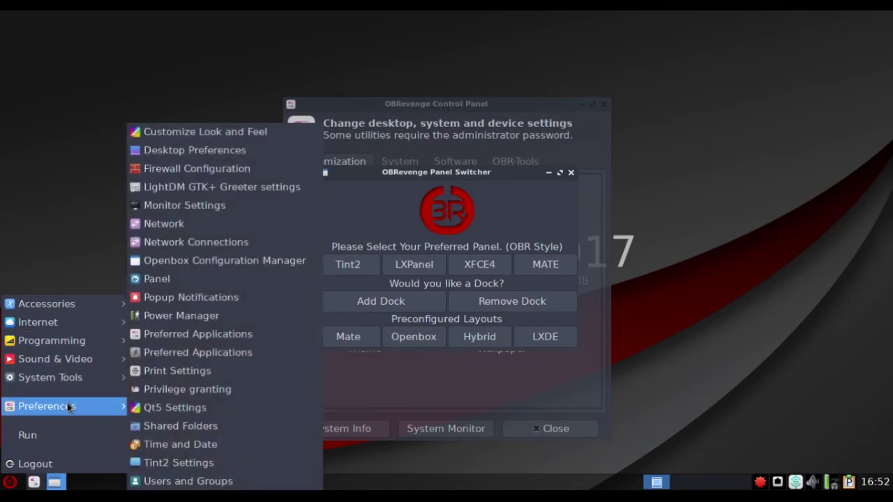
{"action": "left_click", "coordinate": [72, 175]}
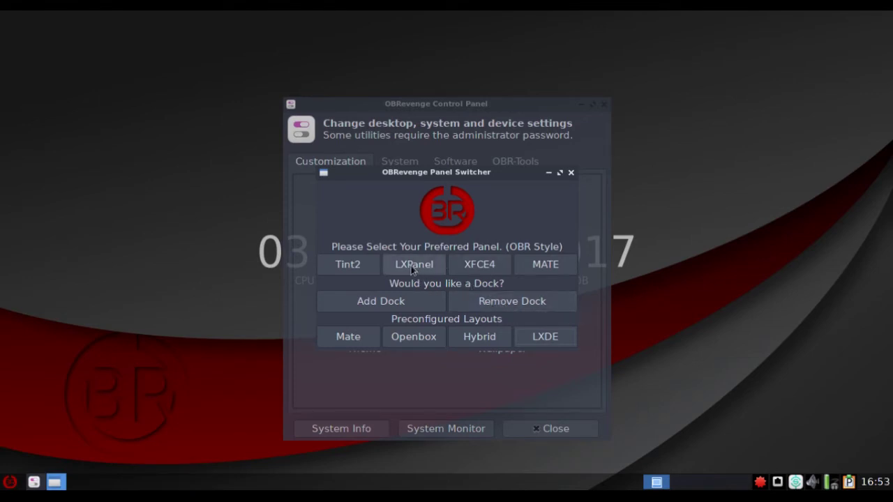
Try the MATE, XFCE4 and Tint2 panels in turn, return to XFCE4 and close the Panel Switcher.
{"action": "left_click", "coordinate": [548, 269]}
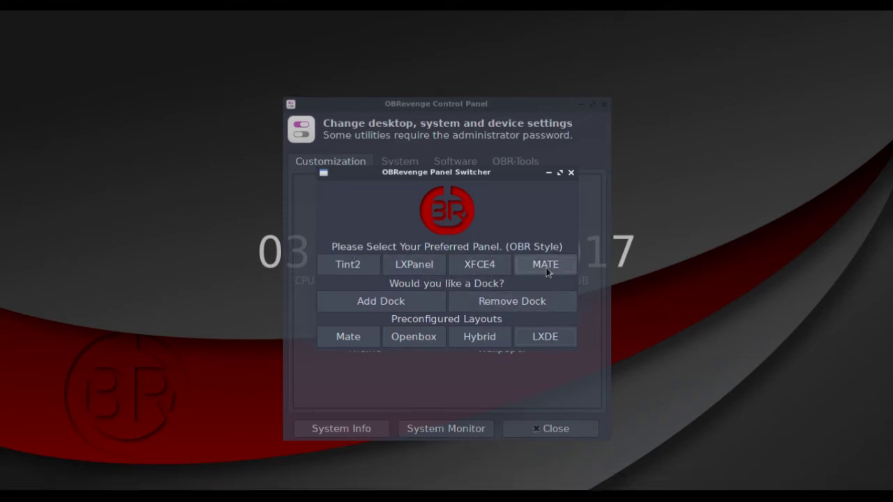
{"action": "left_click", "coordinate": [475, 269]}
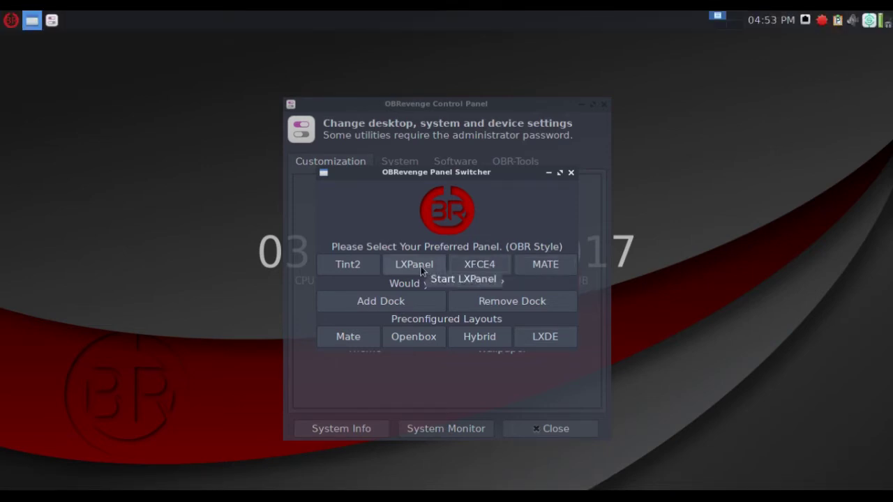
{"action": "left_click", "coordinate": [8, 20]}
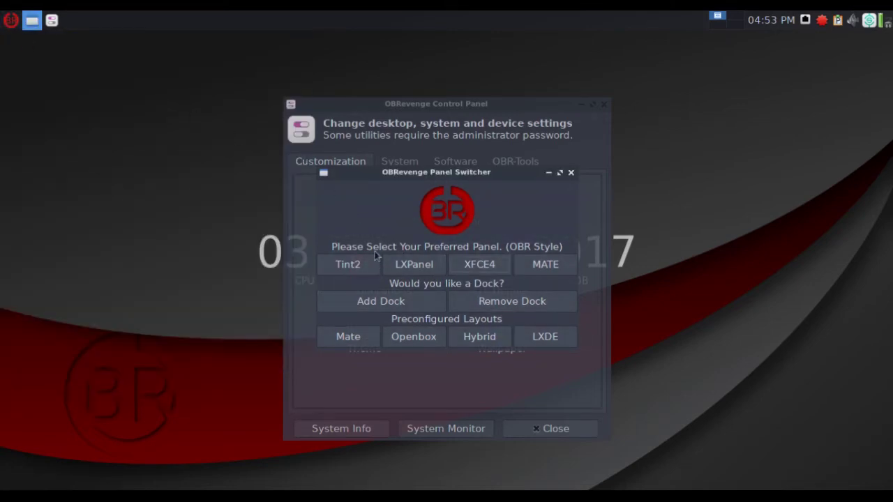
{"action": "left_click", "coordinate": [352, 270]}
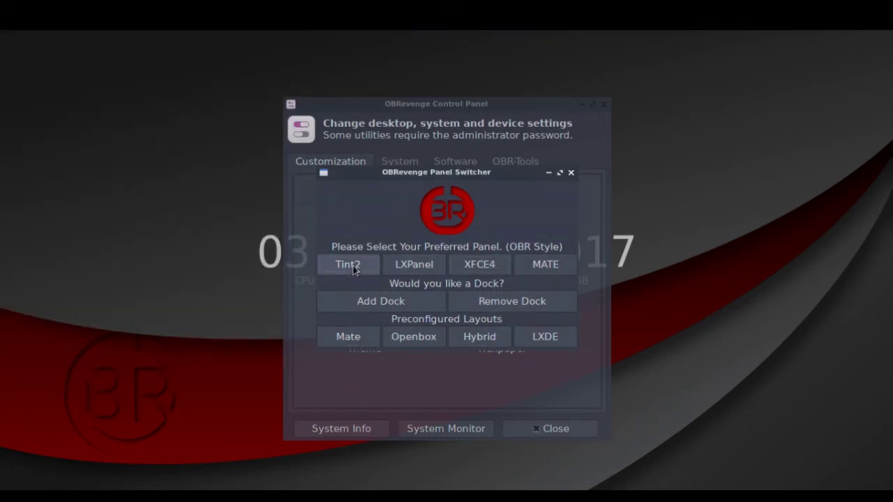
{"action": "left_click", "coordinate": [442, 265]}
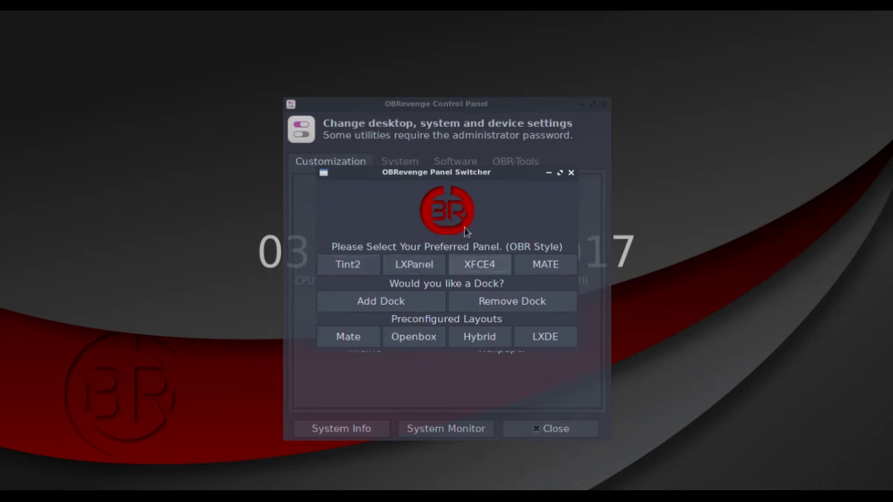
{"action": "left_click", "coordinate": [571, 172]}
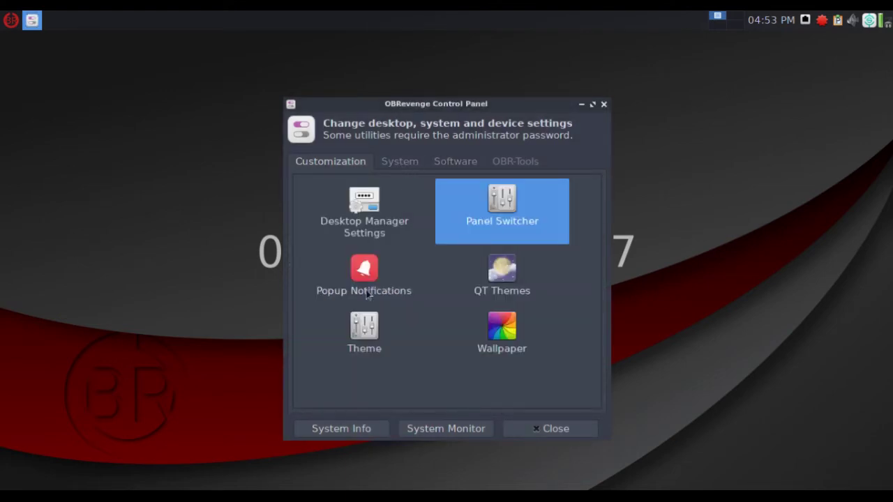
Open QT Themes from the Control Panel and set the Qt5 style to Fusion.
{"action": "left_click", "coordinate": [506, 293]}
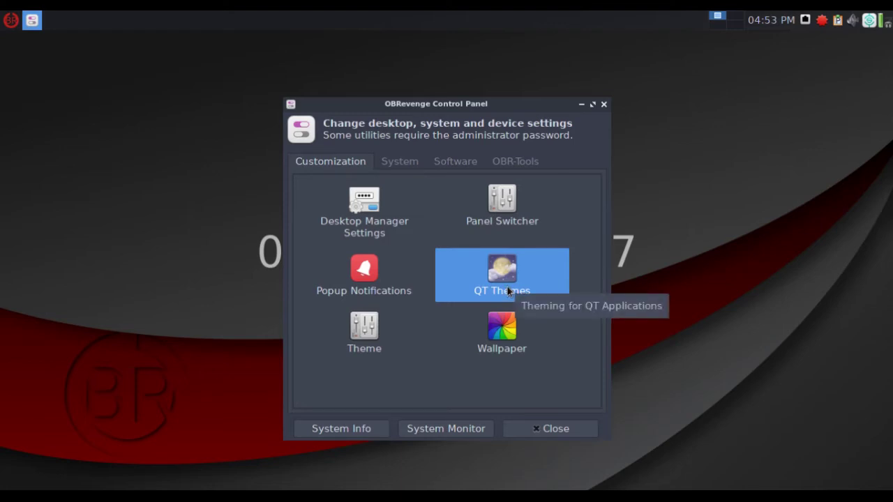
{"action": "double_click", "coordinate": [507, 289]}
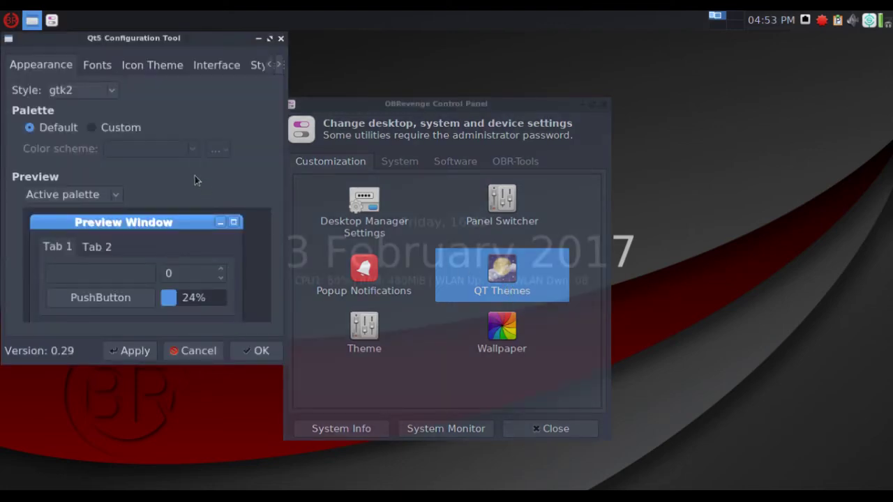
{"action": "left_click", "coordinate": [81, 92]}
{"action": "left_click", "coordinate": [105, 188]}
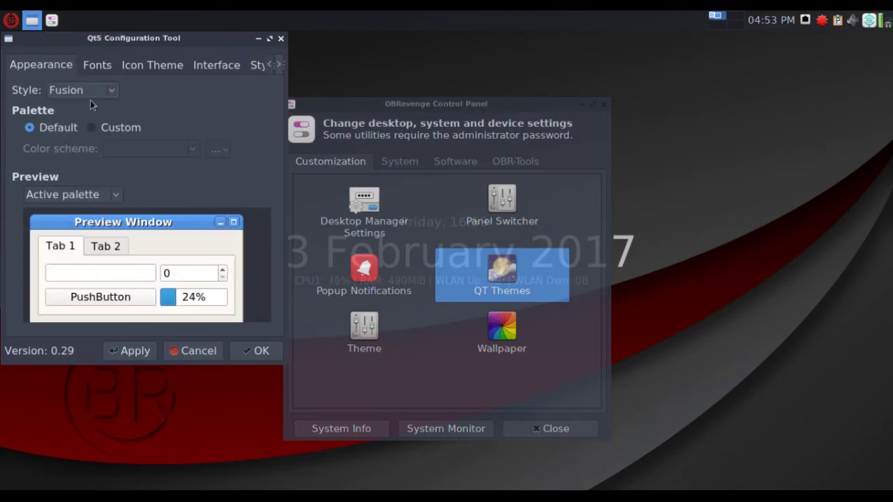
Review the Qt5 fonts, icon themes, interface options and style sheets, and accept the configuration.
{"action": "left_click", "coordinate": [97, 65]}
{"action": "left_click", "coordinate": [152, 65]}
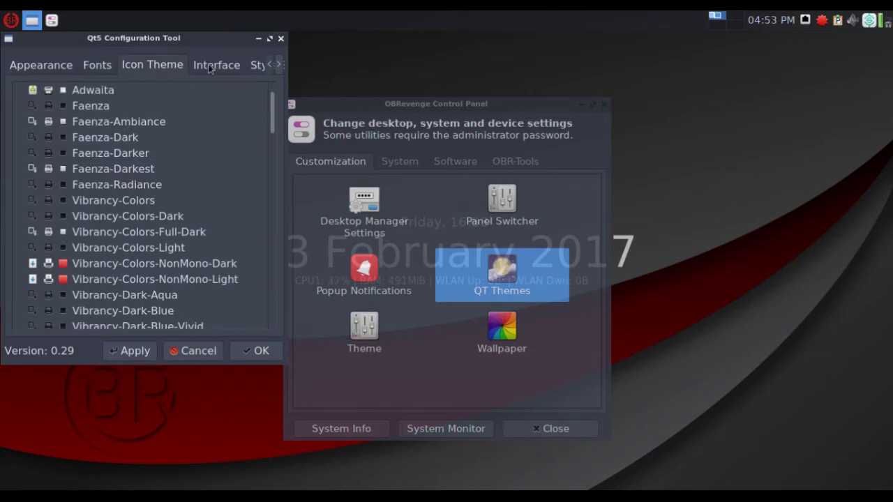
{"action": "left_click", "coordinate": [209, 67]}
{"action": "left_click", "coordinate": [150, 65]}
{"action": "scroll", "coordinate": [202, 167], "scroll_direction": "down", "scroll_amount": 2}
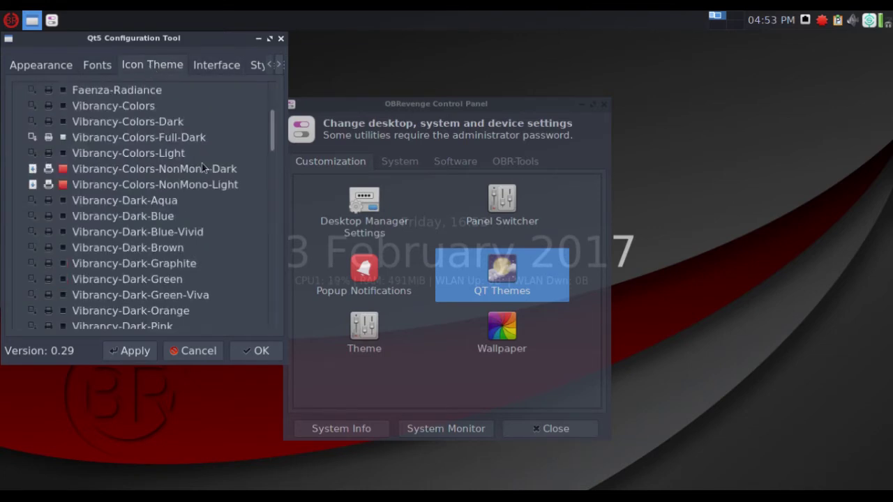
{"action": "scroll", "coordinate": [202, 171], "scroll_direction": "down", "scroll_amount": 20}
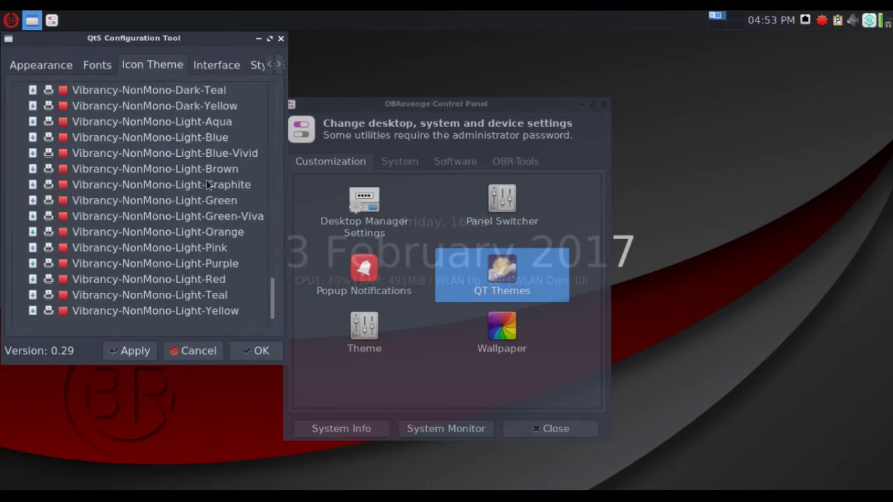
{"action": "left_click", "coordinate": [253, 66]}
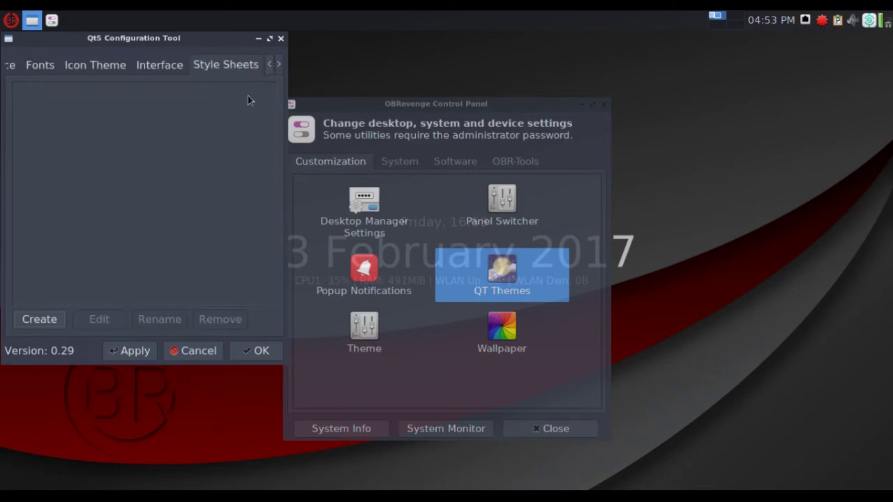
{"action": "left_click", "coordinate": [261, 350]}
Open the Theme tool and preview the Arc, Arc-Darker, Numix and Raleigh widget styles, returning to Arc-Dark.
{"action": "left_click", "coordinate": [381, 336]}
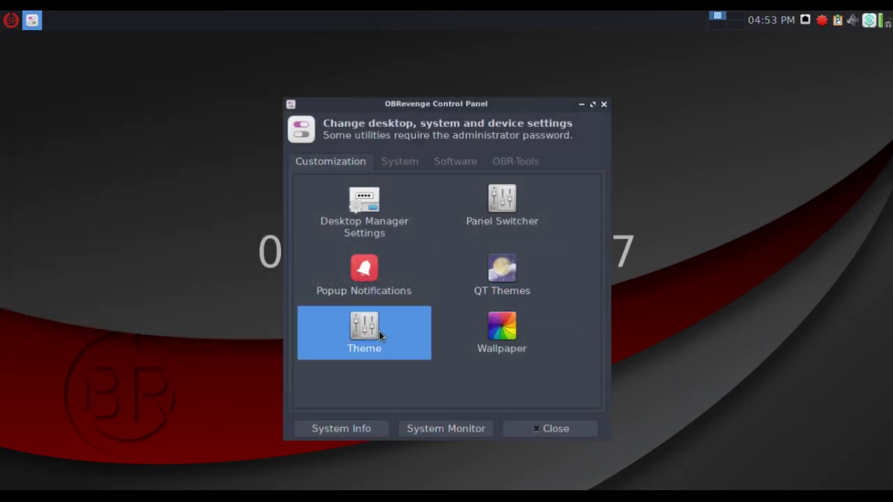
{"action": "double_click", "coordinate": [381, 336]}
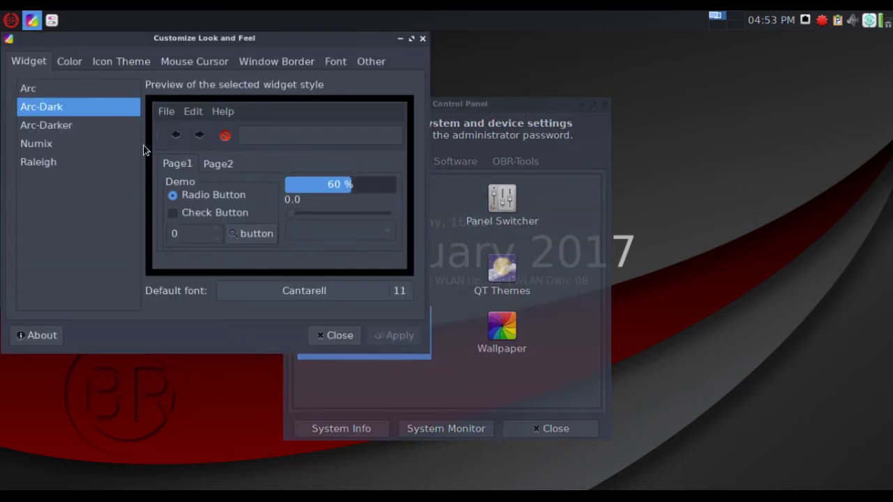
{"action": "left_click", "coordinate": [52, 91]}
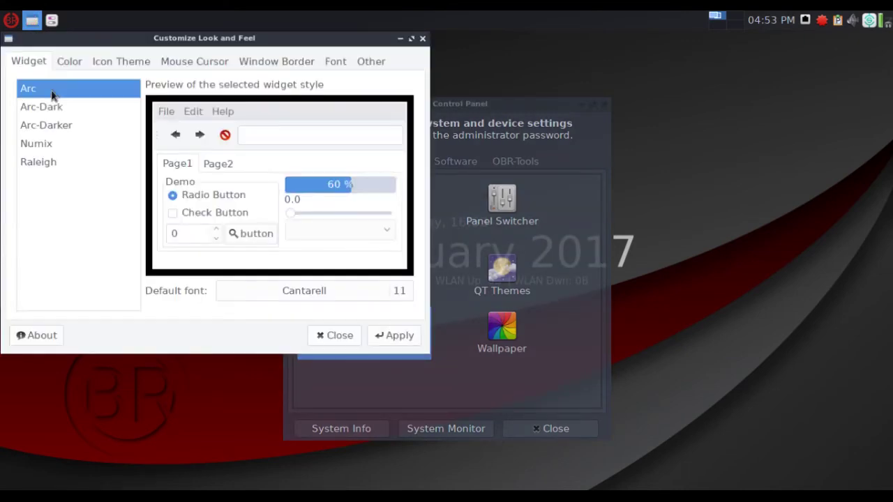
{"action": "left_click", "coordinate": [60, 127]}
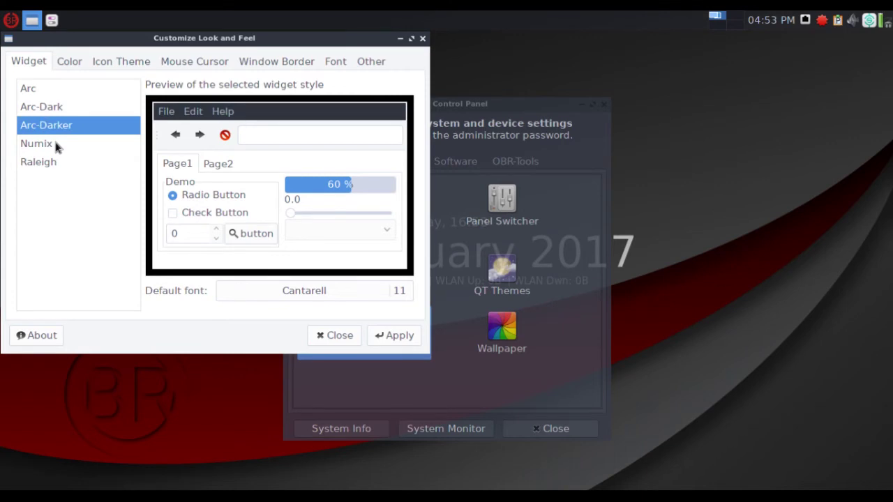
{"action": "left_click", "coordinate": [55, 143]}
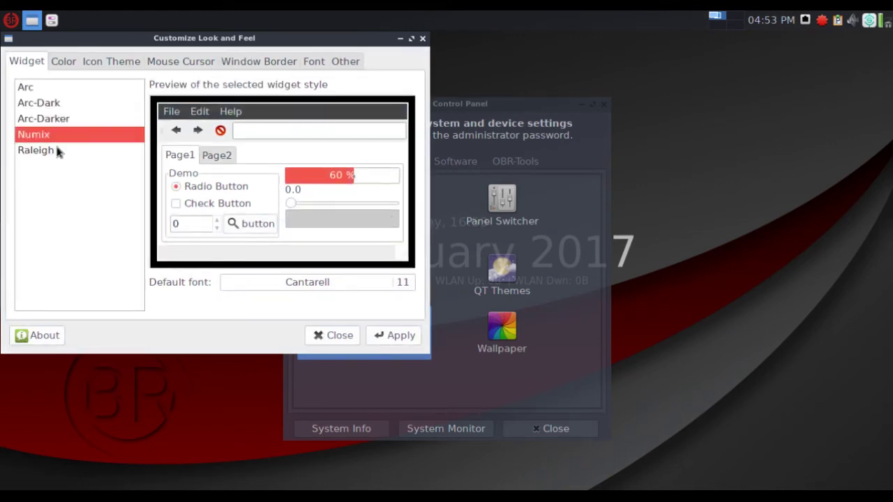
{"action": "left_click", "coordinate": [59, 151]}
{"action": "left_click", "coordinate": [61, 108]}
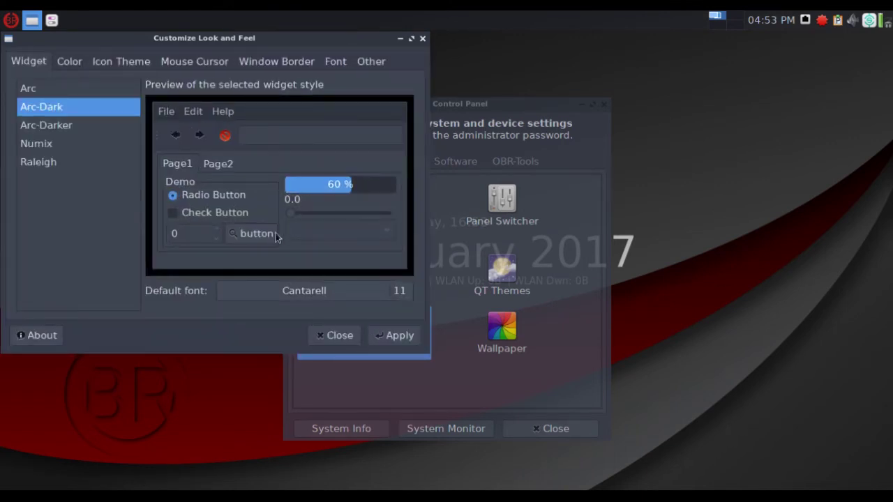
Look through the color settings, the full list of icon themes and the mouse cursor themes.
{"action": "left_click", "coordinate": [77, 61]}
{"action": "left_click", "coordinate": [146, 63]}
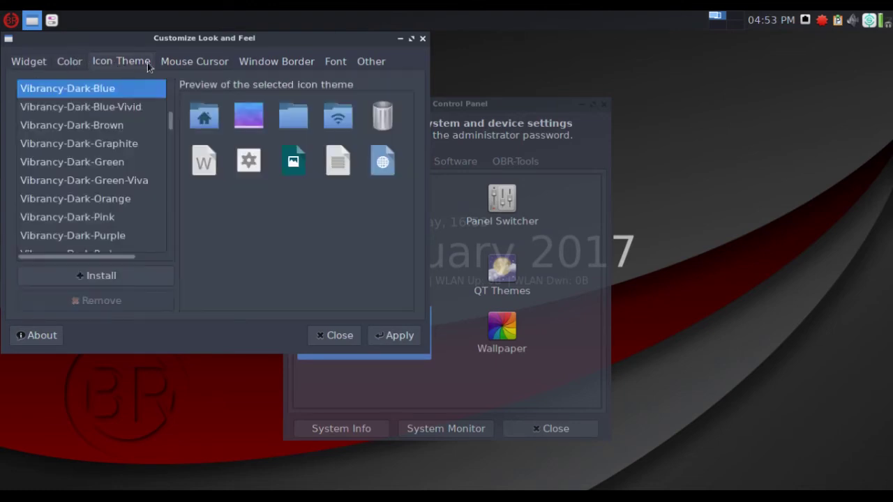
{"action": "left_click_drag", "start_coordinate": [174, 123], "coordinate": [176, 250]}
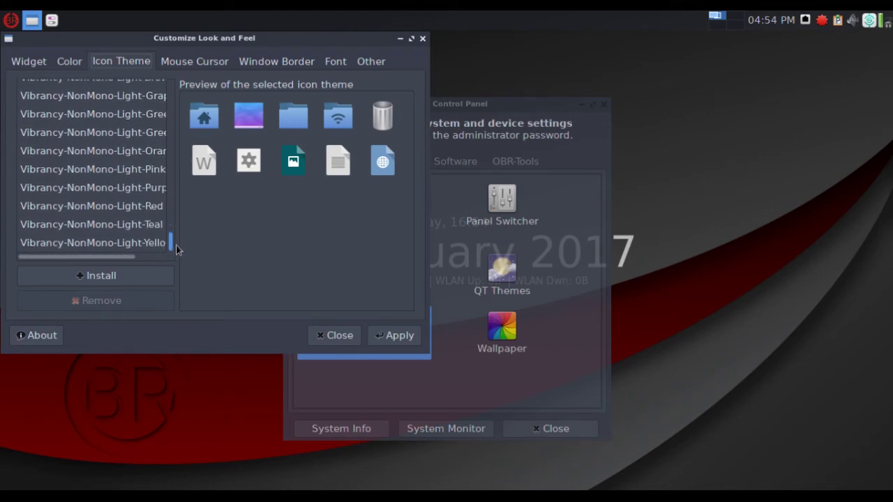
{"action": "left_click", "coordinate": [186, 63]}
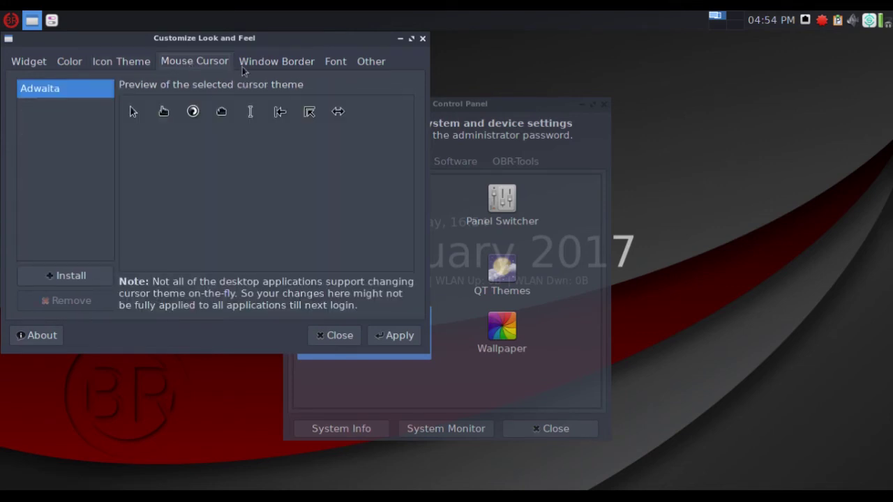
Apply the Arc theme to the window borders.
{"action": "left_click", "coordinate": [269, 64]}
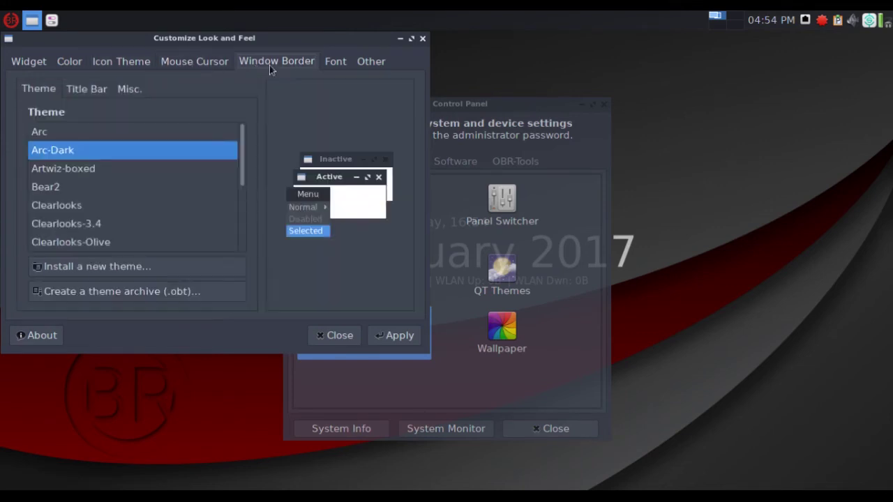
{"action": "left_click", "coordinate": [159, 133]}
{"action": "left_click", "coordinate": [392, 342]}
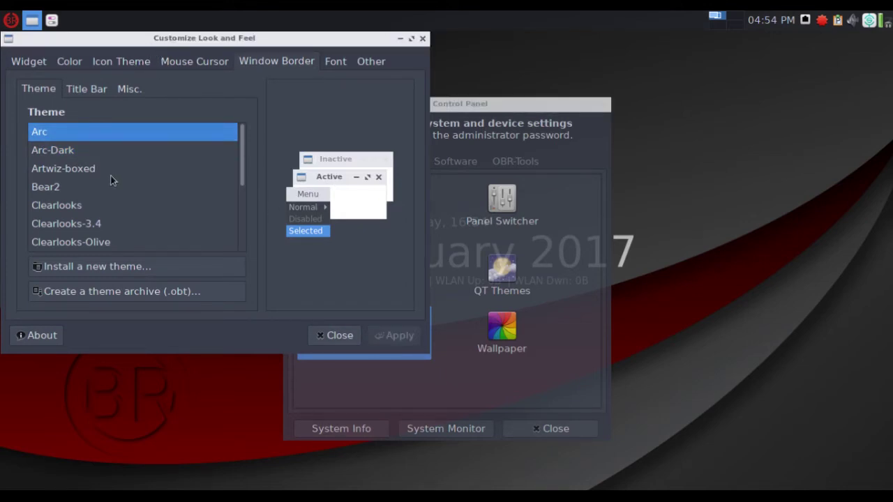
Apply the Artwiz-boxed theme to the window borders, check the font settings and close the theme tool.
{"action": "left_click", "coordinate": [115, 173]}
{"action": "left_click", "coordinate": [394, 339]}
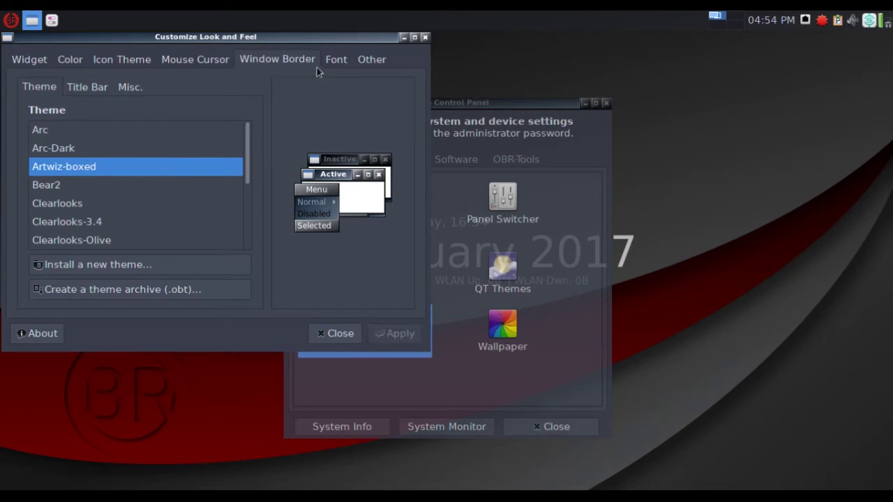
{"action": "left_click", "coordinate": [336, 60]}
{"action": "left_click", "coordinate": [335, 333]}
Open the wallpaper chooser and set the yellow and red car picture as the desktop background.
{"action": "double_click", "coordinate": [562, 328]}
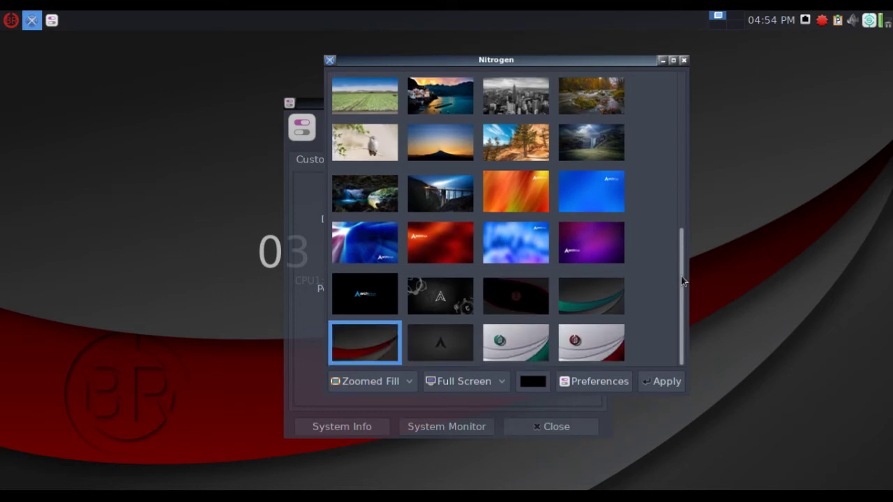
{"action": "left_click_drag", "start_coordinate": [683, 281], "coordinate": [686, 103]}
{"action": "left_click", "coordinate": [601, 148]}
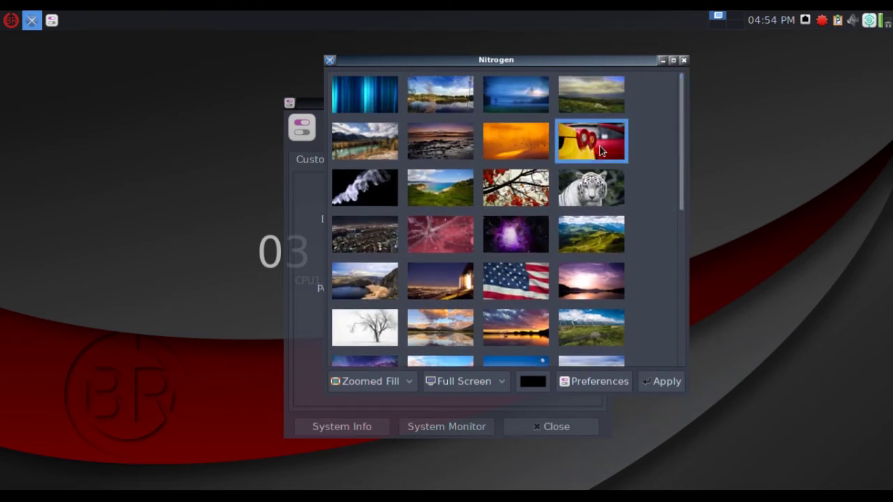
{"action": "left_click", "coordinate": [659, 381]}
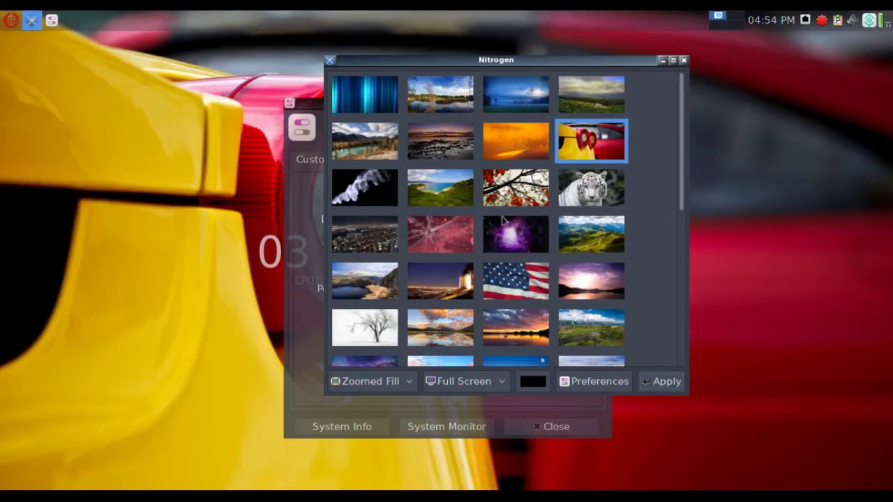
Review the wallpaper scaling modes and the chooser's preferences, leaving the settings as they are.
{"action": "left_click", "coordinate": [502, 382]}
{"action": "left_click", "coordinate": [392, 382]}
{"action": "left_click", "coordinate": [392, 382]}
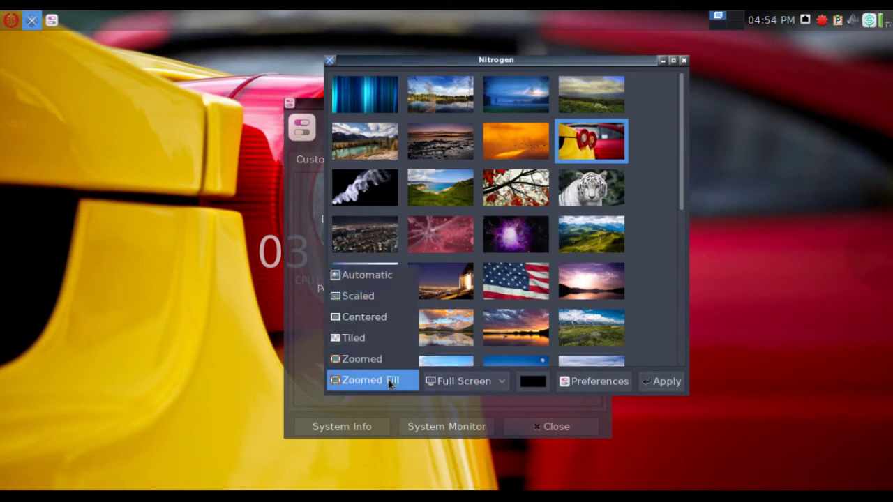
{"action": "left_click", "coordinate": [647, 363]}
{"action": "left_click", "coordinate": [612, 382]}
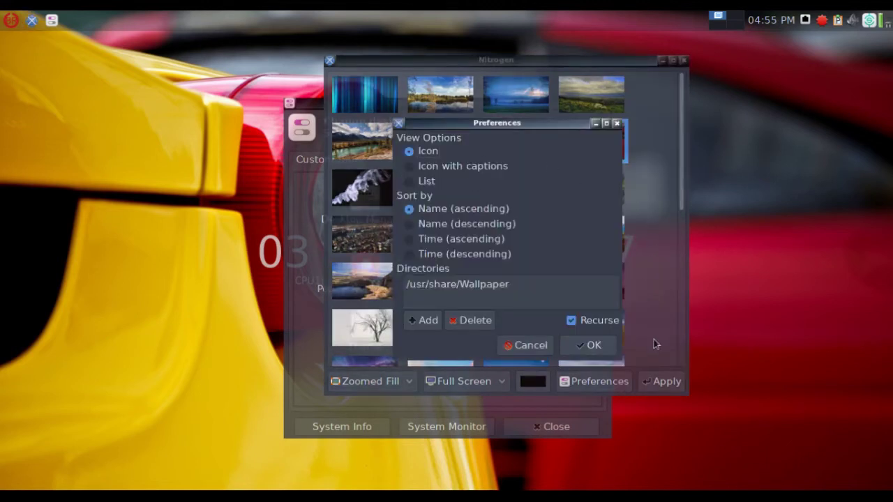
{"action": "left_click", "coordinate": [540, 348]}
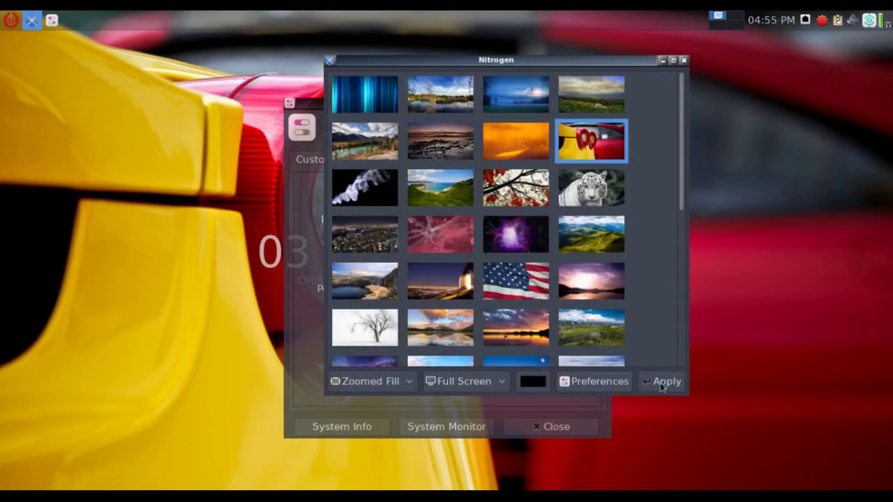
Try the purple nebula wallpaper and the red microscopic cell wallpaper on the desktop.
{"action": "left_click", "coordinate": [513, 237]}
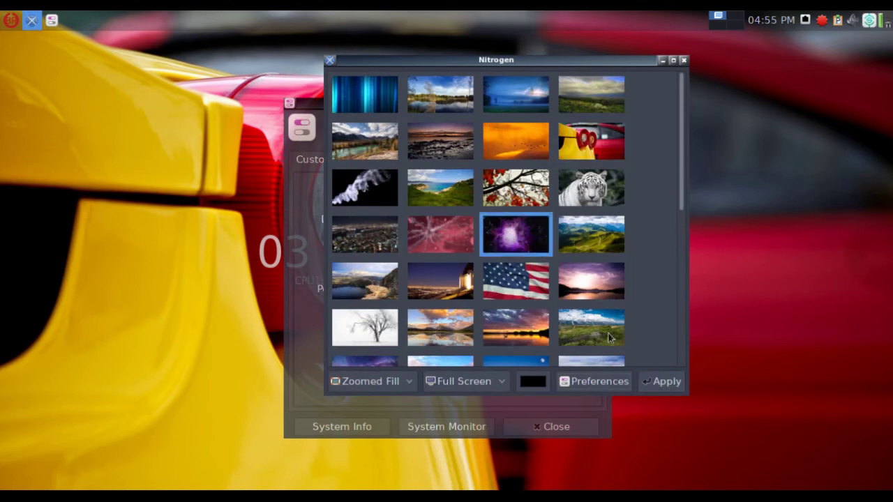
{"action": "left_click", "coordinate": [654, 384]}
{"action": "left_click", "coordinate": [443, 243]}
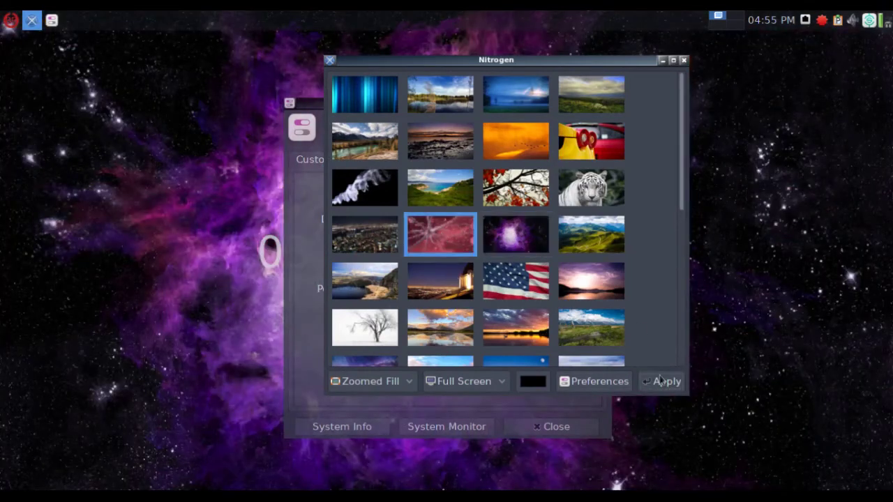
{"action": "left_click", "coordinate": [666, 381]}
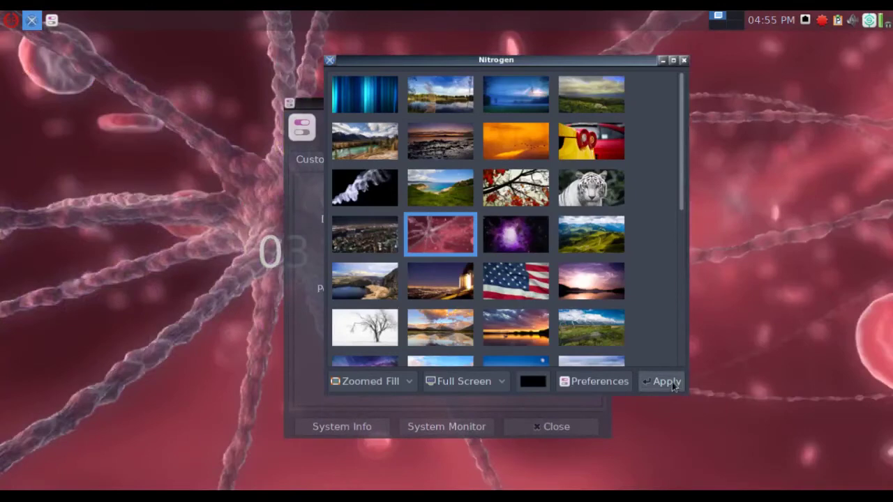
Try the American flag wallpaper and the starry night road wallpaper on the desktop.
{"action": "left_click_drag", "start_coordinate": [399, 64], "coordinate": [420, 76]}
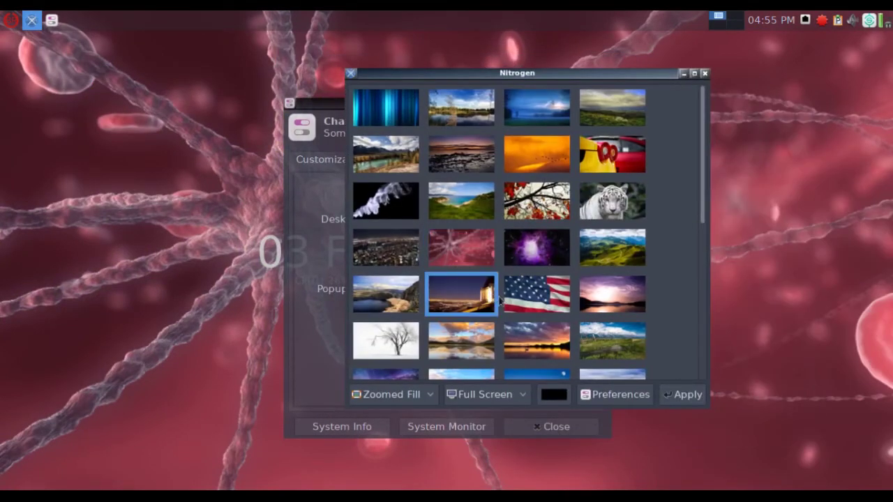
{"action": "left_click", "coordinate": [537, 296]}
{"action": "left_click", "coordinate": [687, 394]}
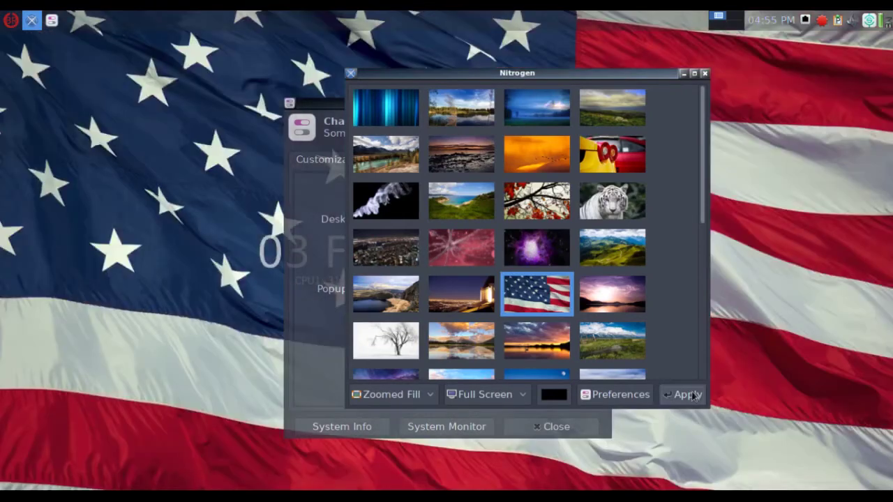
{"action": "scroll", "coordinate": [603, 313], "scroll_direction": "down", "scroll_amount": 5}
{"action": "left_click", "coordinate": [458, 129]}
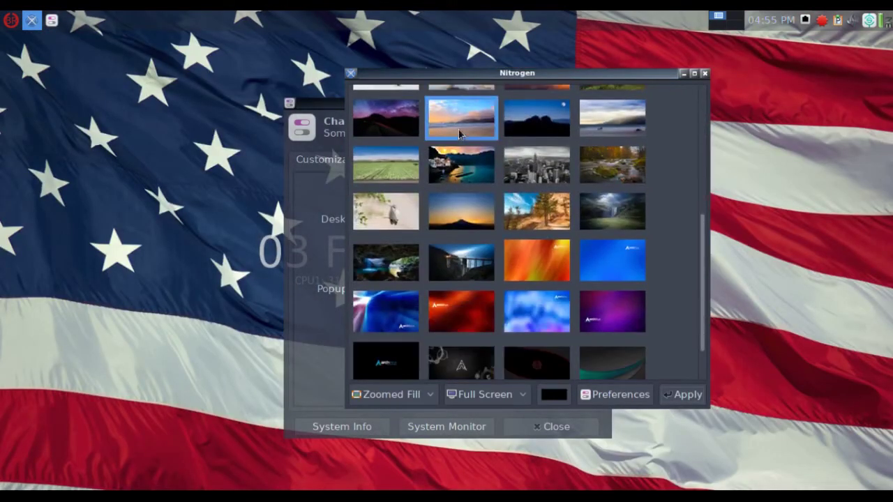
{"action": "left_click", "coordinate": [389, 128]}
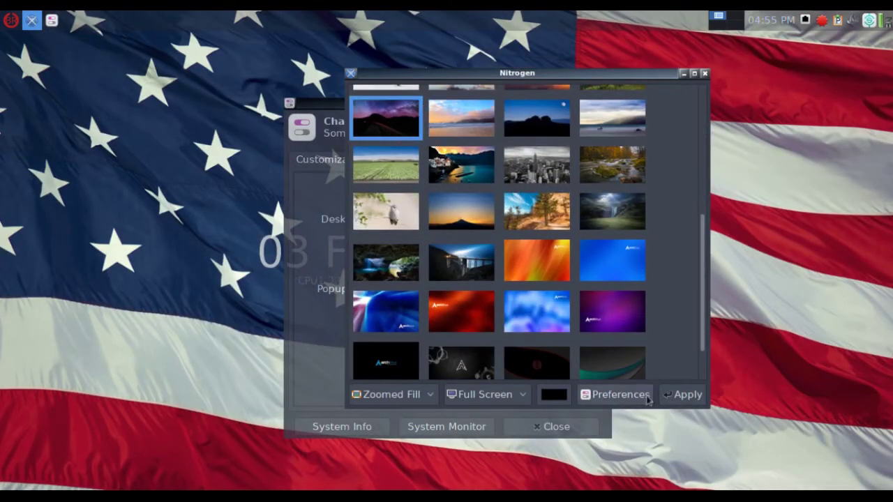
{"action": "left_click", "coordinate": [677, 395]}
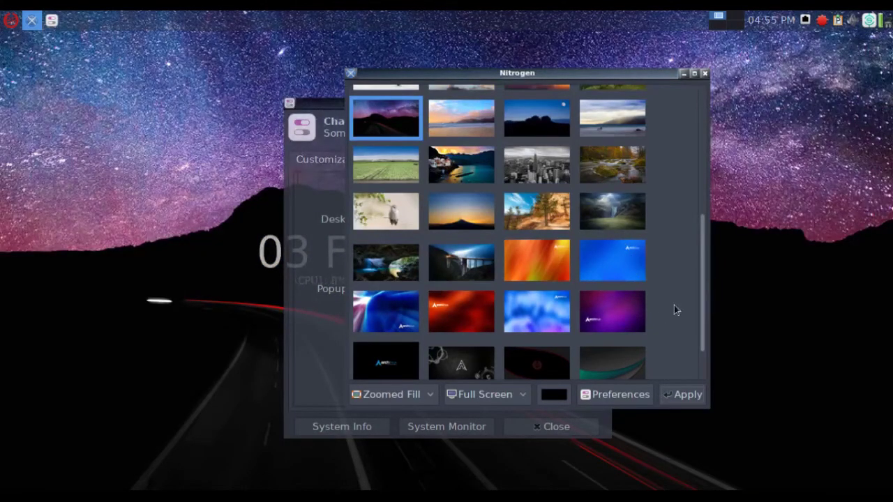
Try the black Arch Linux wallpaper and move the wallpaper and control panel windows aside to view it.
{"action": "scroll", "coordinate": [674, 307], "scroll_direction": "down", "scroll_amount": 2}
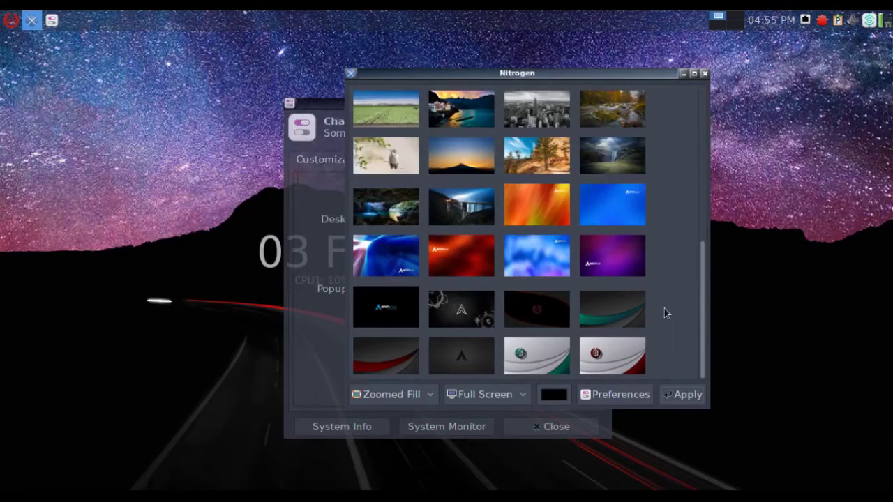
{"action": "left_click", "coordinate": [385, 306]}
{"action": "left_click", "coordinate": [682, 394]}
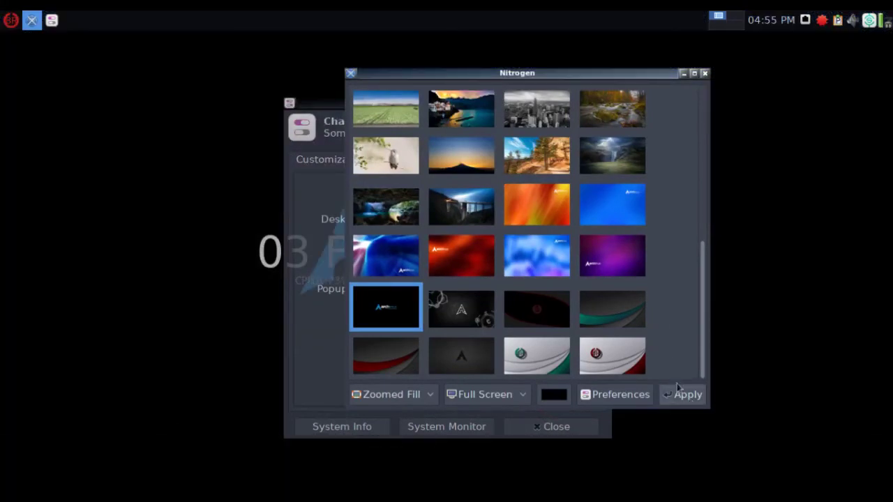
{"action": "left_click_drag", "start_coordinate": [411, 73], "coordinate": [718, 227]}
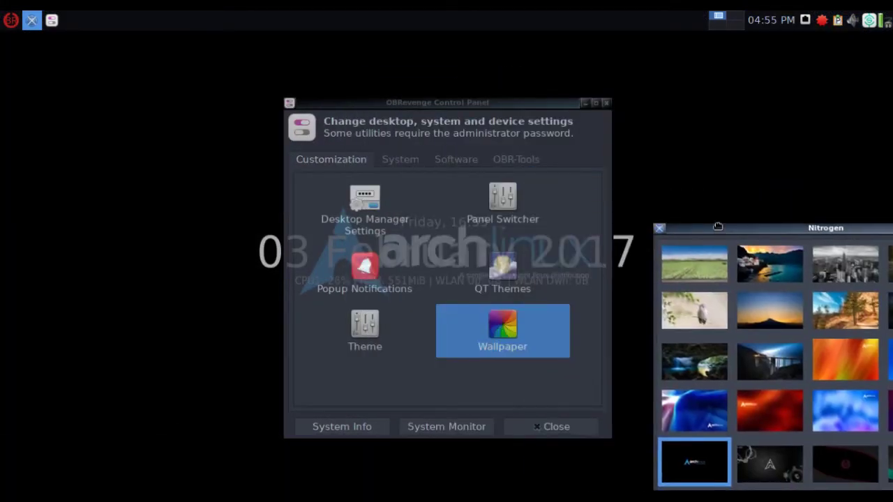
{"action": "left_click_drag", "start_coordinate": [438, 103], "coordinate": [340, 106]}
{"action": "left_click_drag", "start_coordinate": [683, 223], "coordinate": [475, 93]}
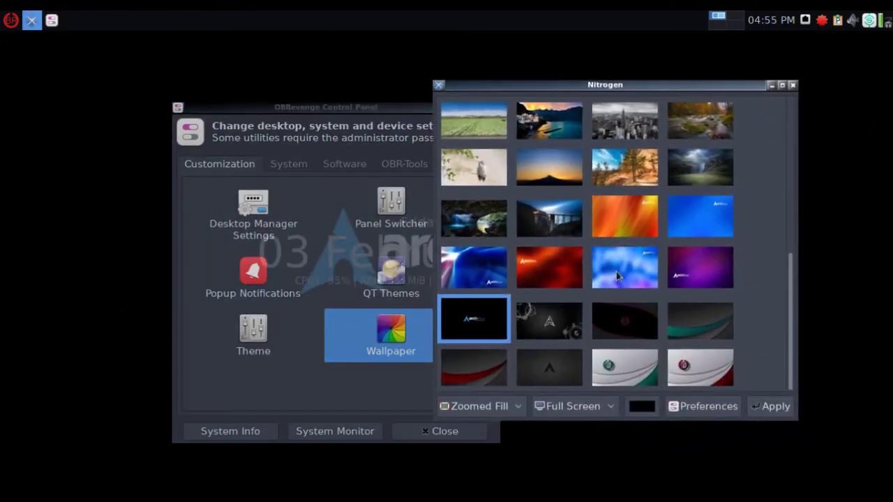
Apply the purple Arch Linux wallpaper and arrange the control panel and wallpaper chooser windows side by side.
{"action": "left_click", "coordinate": [566, 369]}
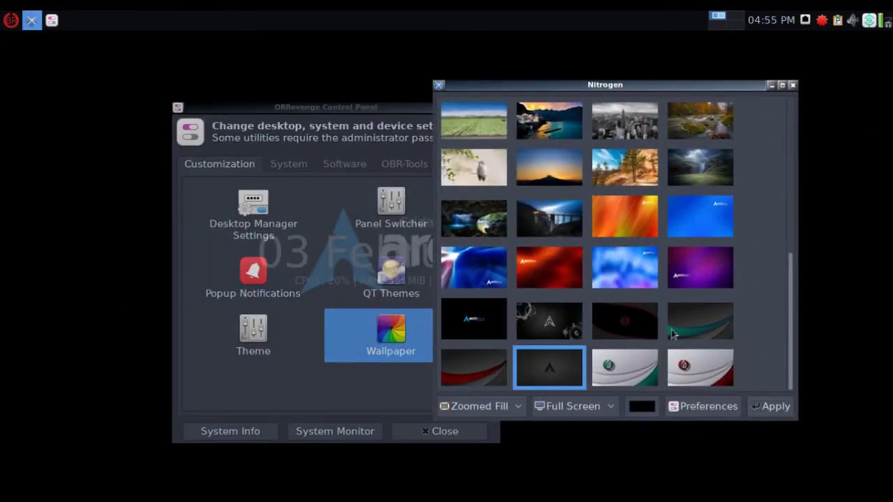
{"action": "left_click", "coordinate": [705, 279]}
{"action": "left_click", "coordinate": [770, 406]}
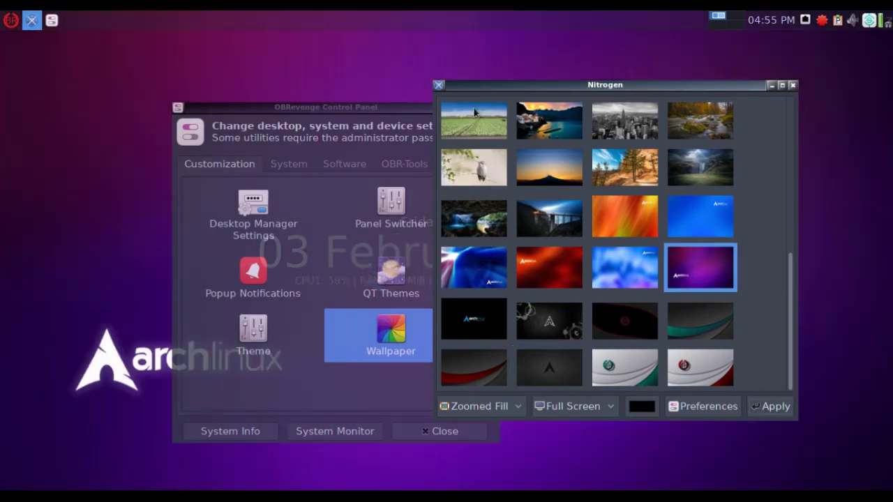
{"action": "left_click_drag", "start_coordinate": [372, 108], "coordinate": [282, 106]}
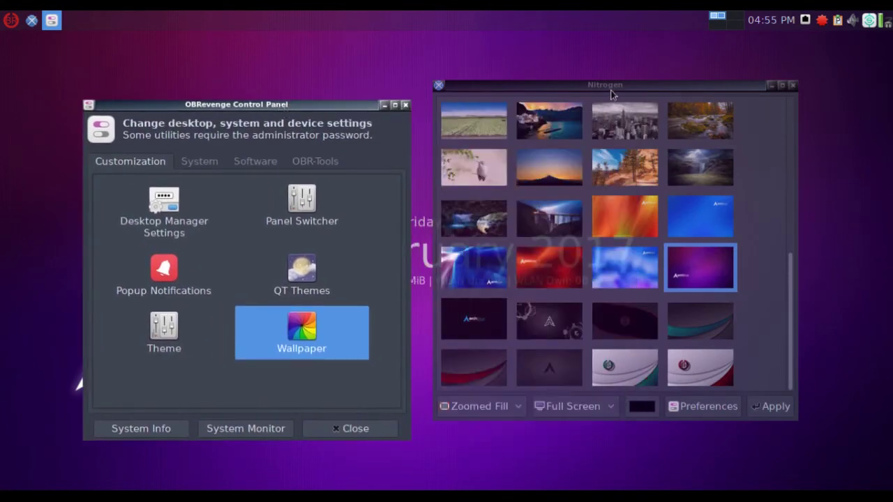
{"action": "left_click_drag", "start_coordinate": [611, 86], "coordinate": [601, 106]}
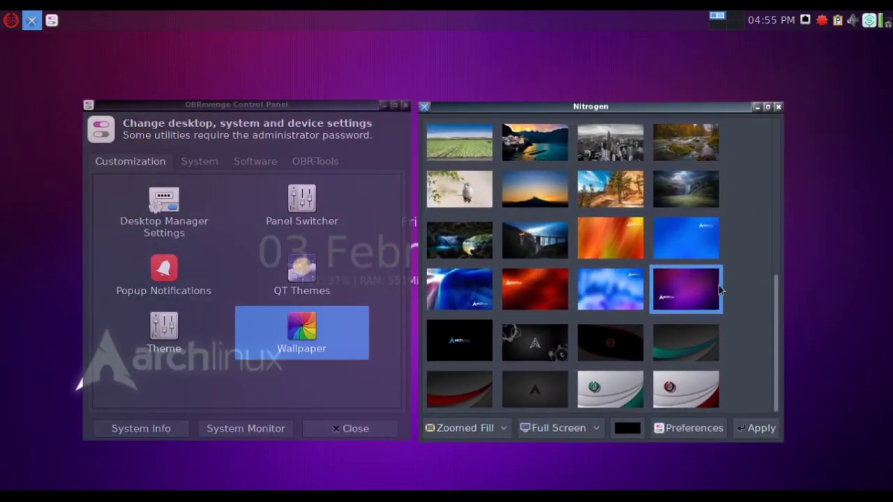
Browse the whole wallpaper collection and close the wallpaper chooser.
{"action": "scroll", "coordinate": [719, 285], "scroll_direction": "up", "scroll_amount": 3}
{"action": "scroll", "coordinate": [718, 291], "scroll_direction": "up", "scroll_amount": 1}
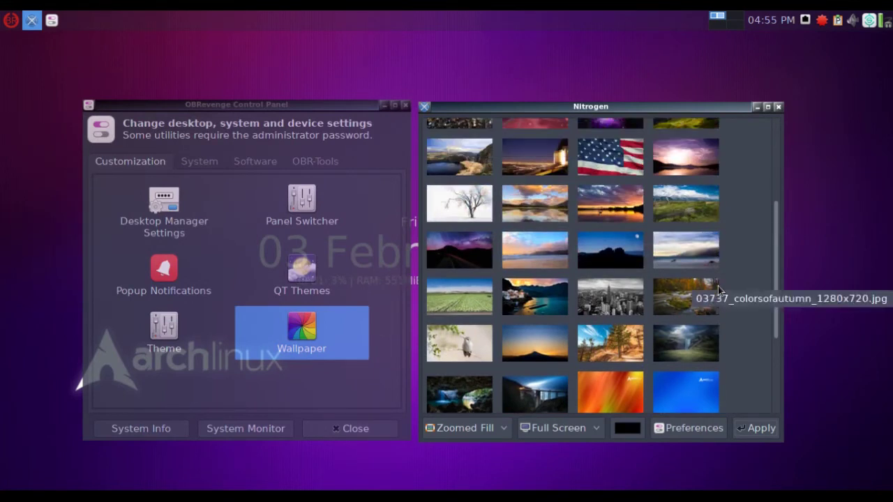
{"action": "scroll", "coordinate": [717, 286], "scroll_direction": "up", "scroll_amount": 2}
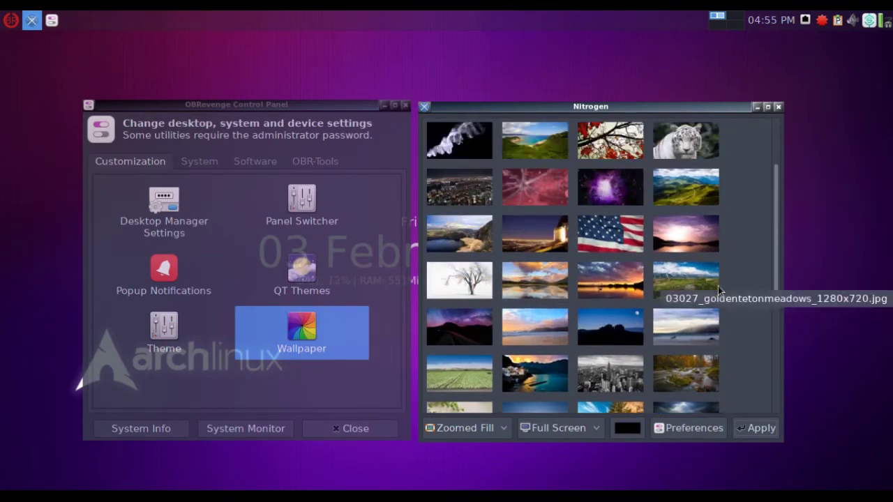
{"action": "scroll", "coordinate": [718, 290], "scroll_direction": "up", "scroll_amount": 2}
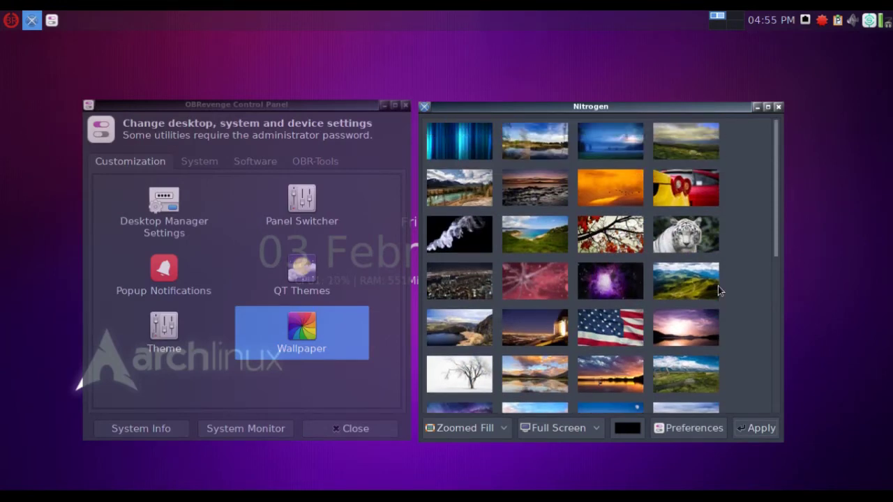
{"action": "scroll", "coordinate": [718, 290], "scroll_direction": "down", "scroll_amount": 10}
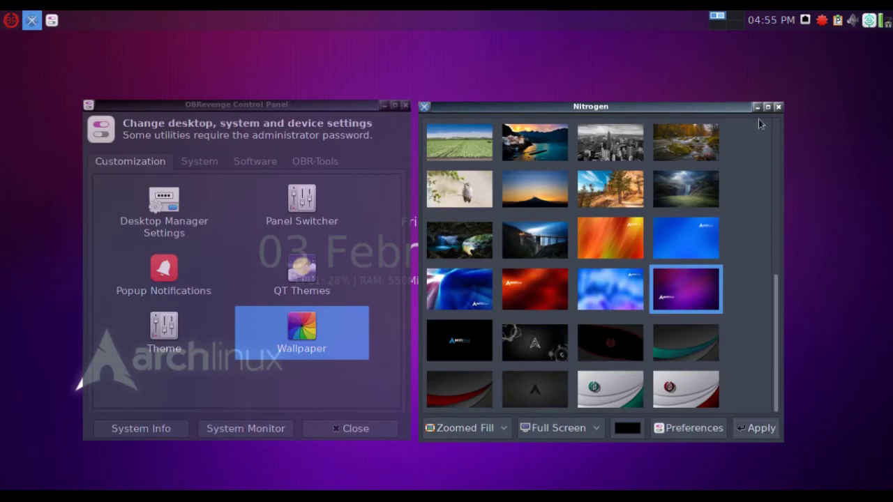
{"action": "left_click", "coordinate": [778, 107]}
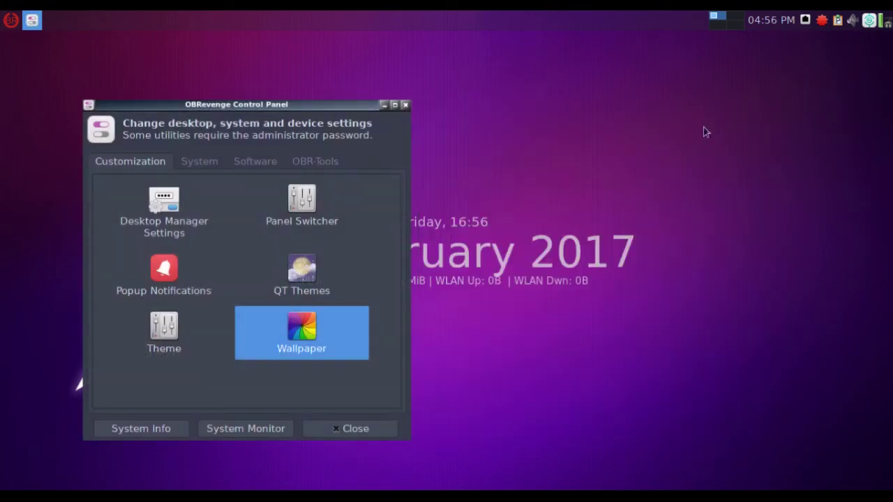
Look through the control panel's system utilities and its software utilities.
{"action": "left_click", "coordinate": [198, 166]}
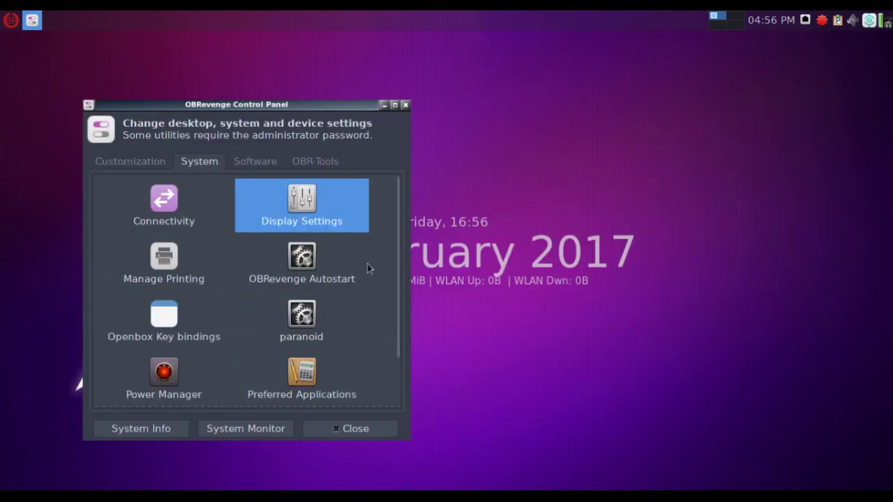
{"action": "scroll", "coordinate": [369, 269], "scroll_direction": "down", "scroll_amount": 2}
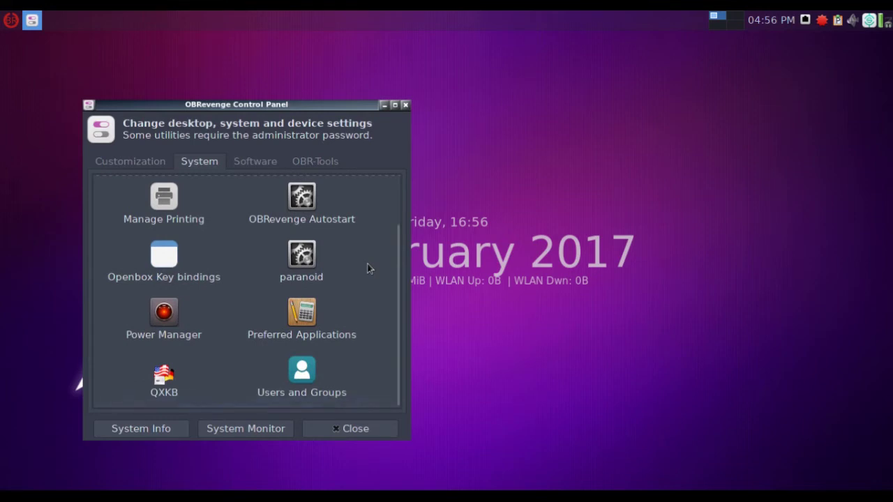
{"action": "left_click", "coordinate": [263, 164]}
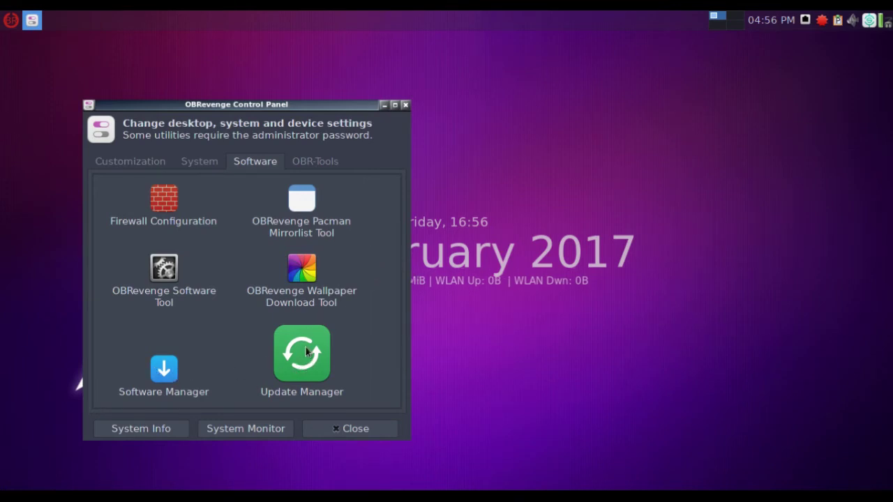
Look through the full list of OBRevenge's own tools in the control panel.
{"action": "left_click", "coordinate": [300, 166]}
{"action": "scroll", "coordinate": [352, 318], "scroll_direction": "down", "scroll_amount": 1}
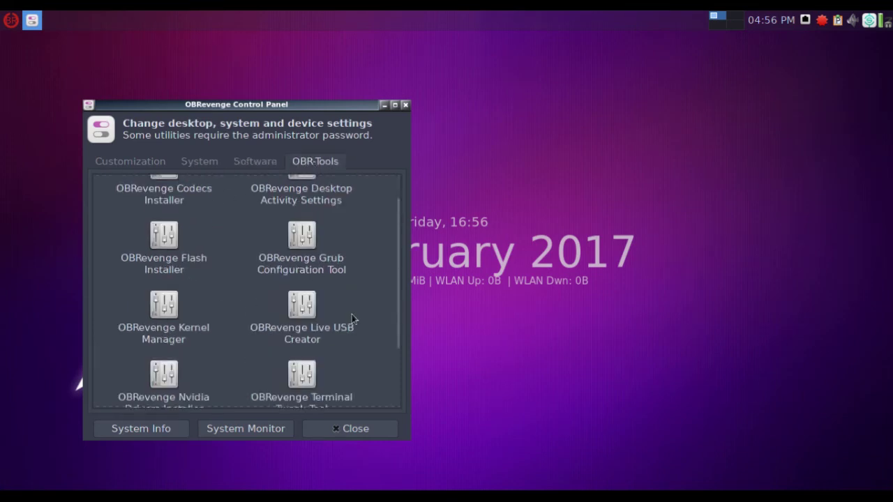
{"action": "scroll", "coordinate": [352, 319], "scroll_direction": "down", "scroll_amount": 2}
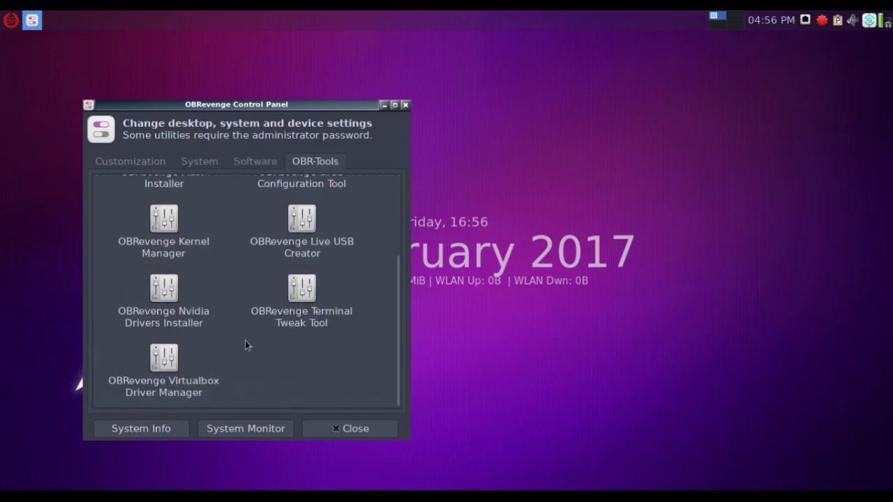
{"action": "scroll", "coordinate": [165, 287], "scroll_direction": "up", "scroll_amount": 2}
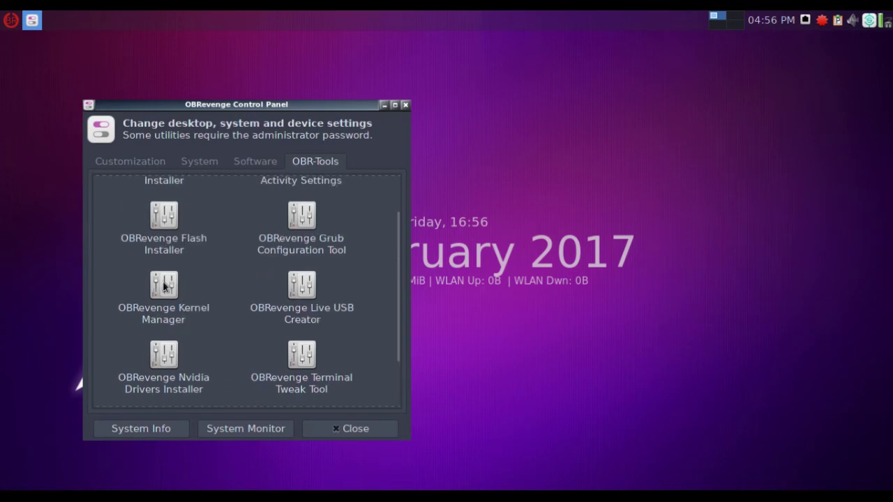
{"action": "scroll", "coordinate": [164, 286], "scroll_direction": "up", "scroll_amount": 1}
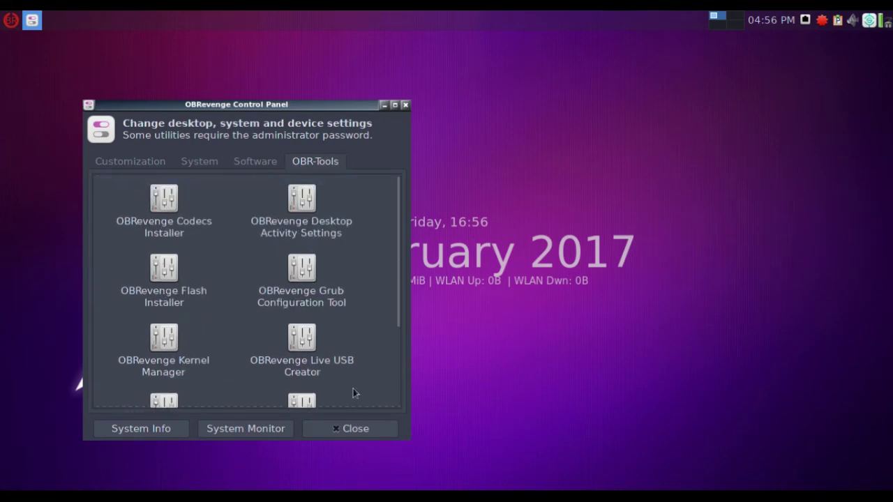
Close the control panel and look through the applications in the launcher's System category.
{"action": "left_click", "coordinate": [373, 431]}
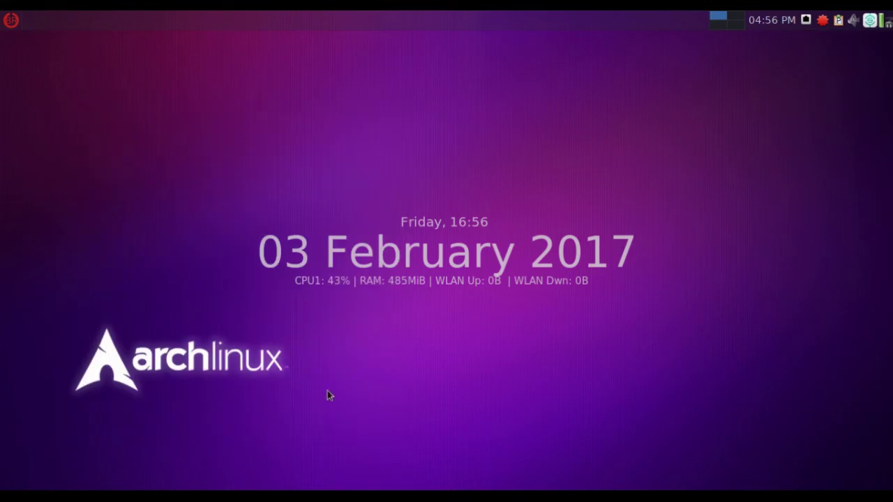
{"action": "left_click", "coordinate": [11, 20]}
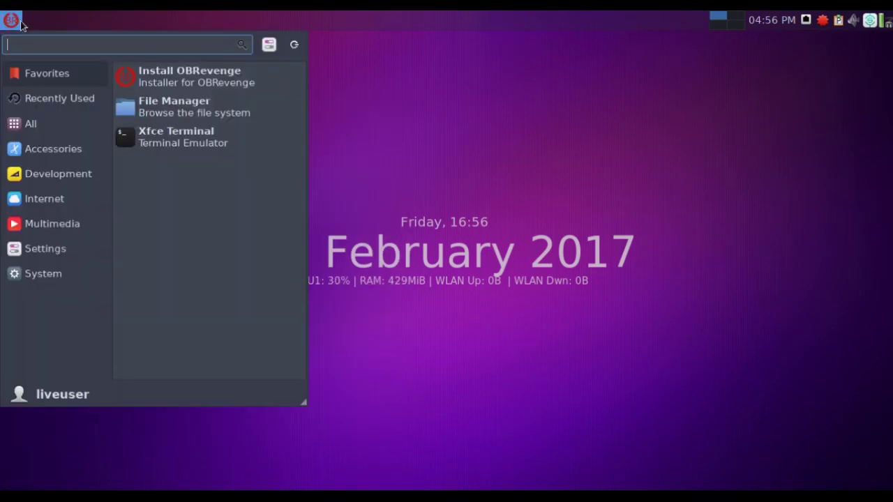
{"action": "left_click", "coordinate": [47, 281]}
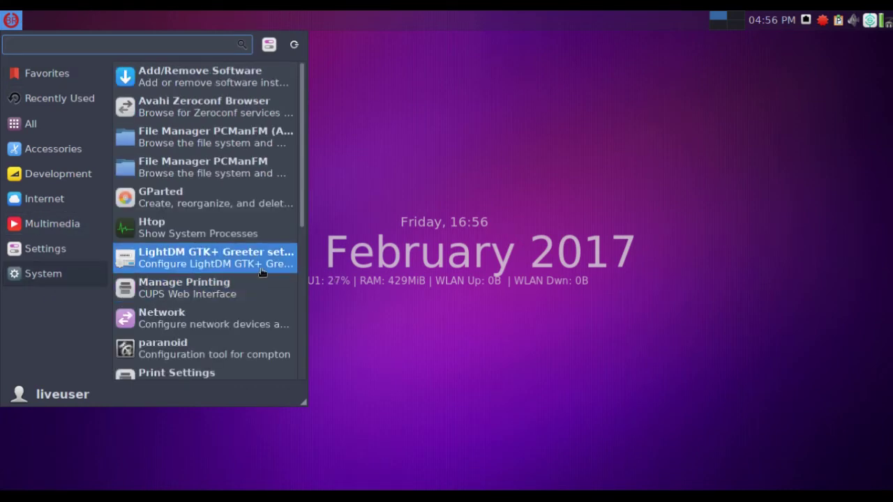
{"action": "scroll", "coordinate": [273, 271], "scroll_direction": "down", "scroll_amount": 1}
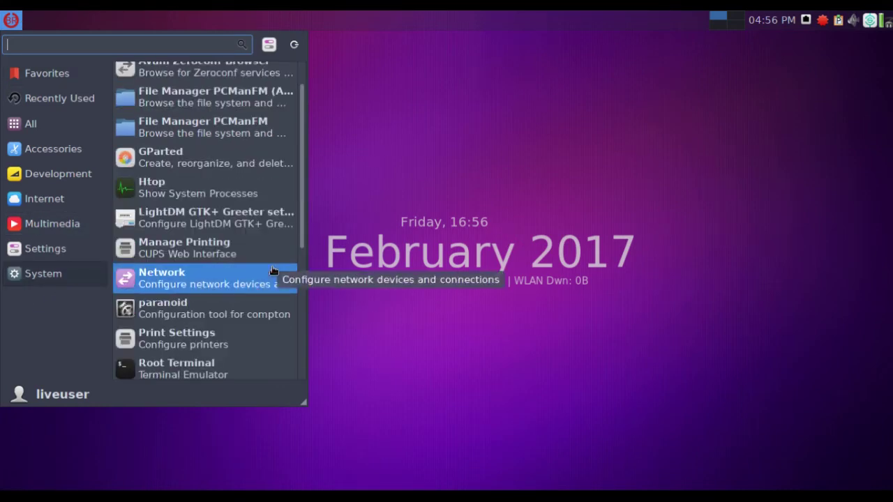
{"action": "scroll", "coordinate": [209, 168], "scroll_direction": "up", "scroll_amount": 2}
Open Add/Remove Software and view the packages by group and by state.
{"action": "left_click", "coordinate": [188, 74]}
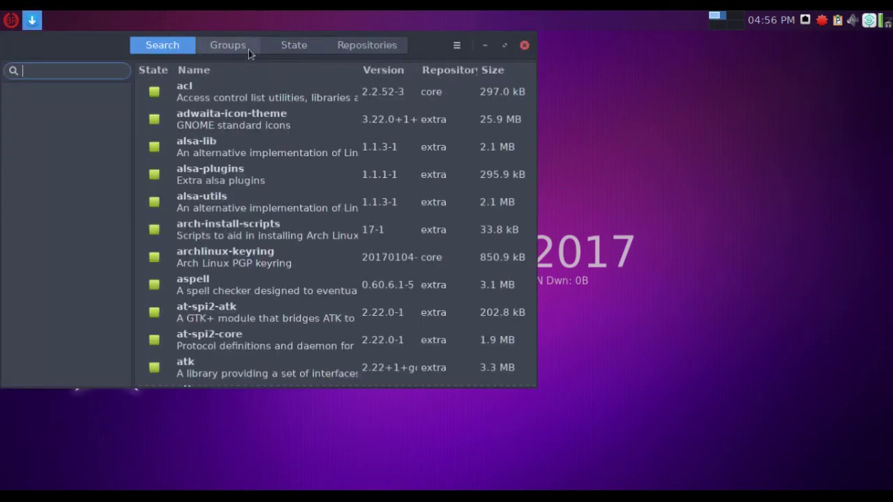
{"action": "left_click", "coordinate": [244, 47]}
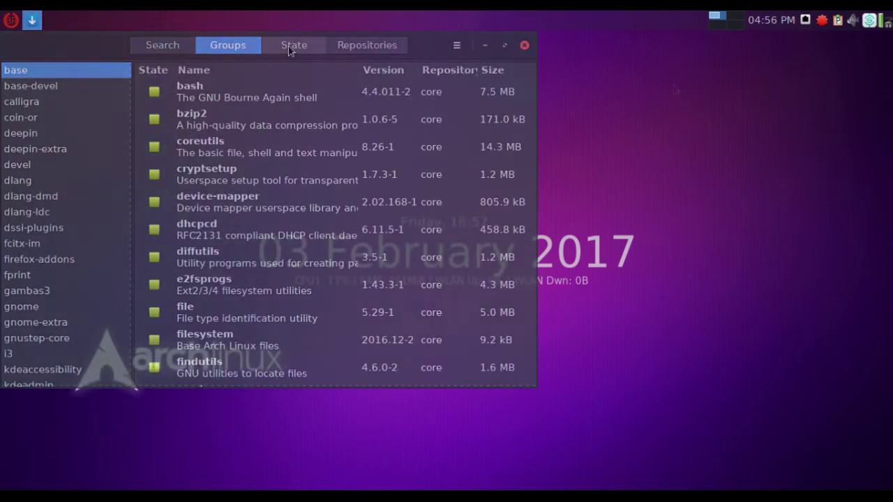
{"action": "left_click", "coordinate": [294, 46]}
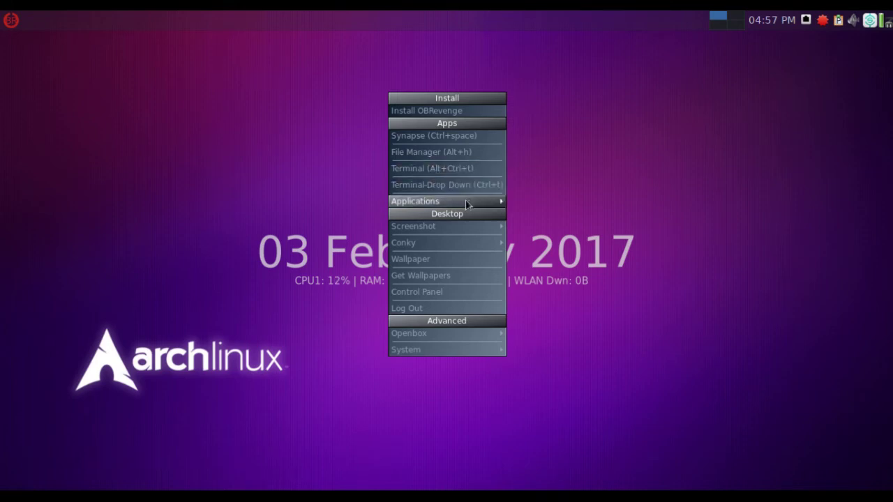
Look through the desktop's application categories and its advanced Openbox and System configuration entries.
{"action": "left_click", "coordinate": [495, 202]}
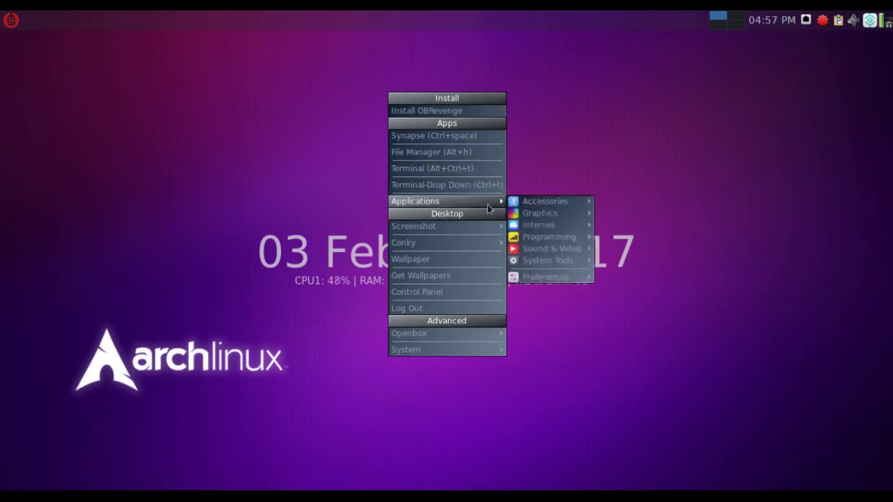
{"action": "mouse_move", "coordinate": [551, 204]}
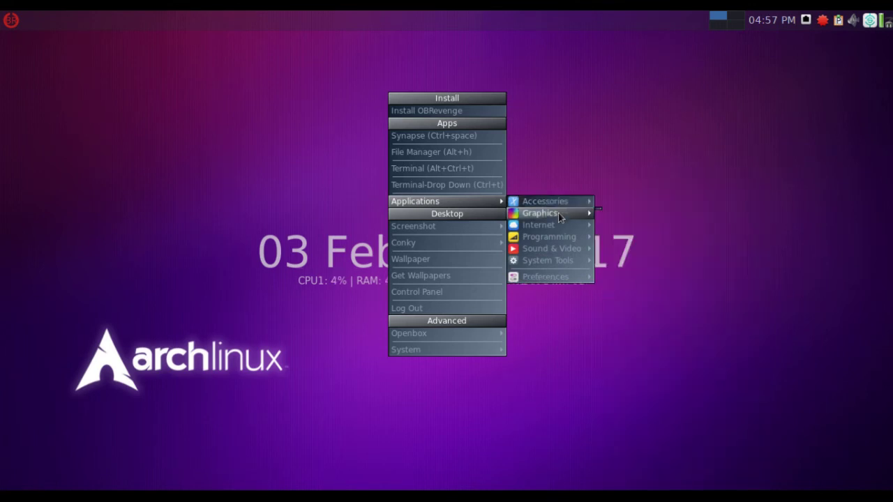
{"action": "mouse_move", "coordinate": [558, 224]}
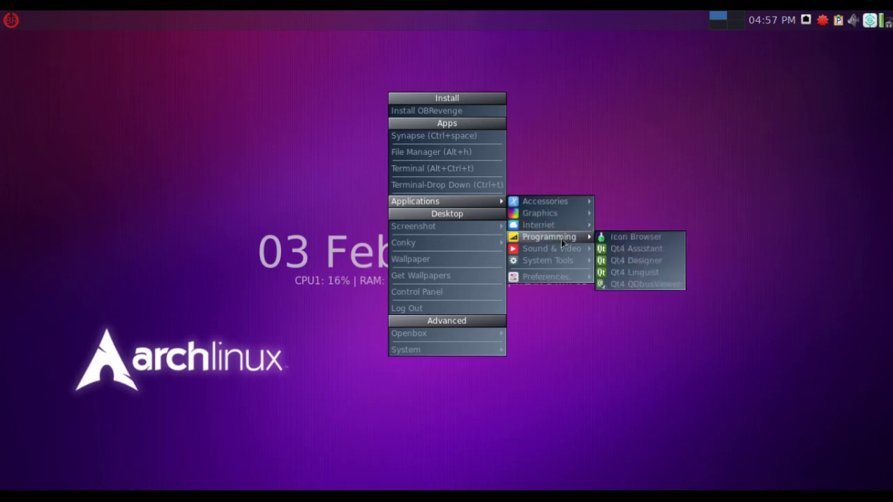
{"action": "mouse_move", "coordinate": [564, 249]}
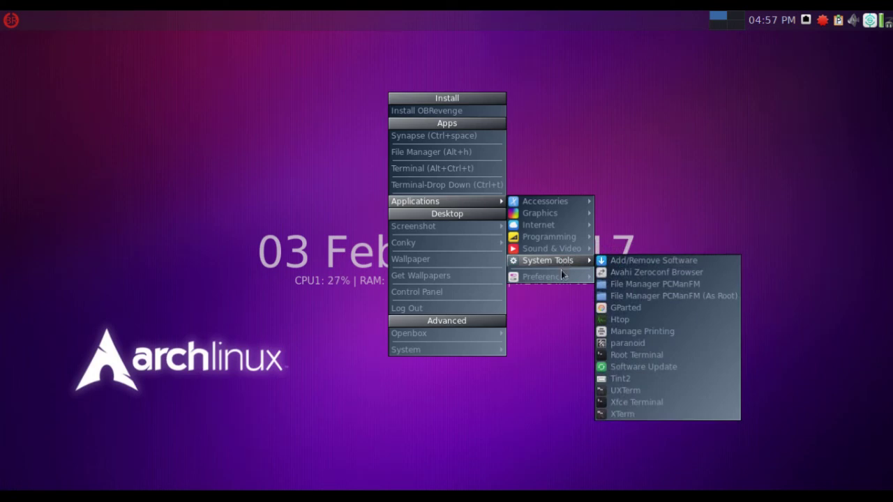
{"action": "mouse_move", "coordinate": [561, 279]}
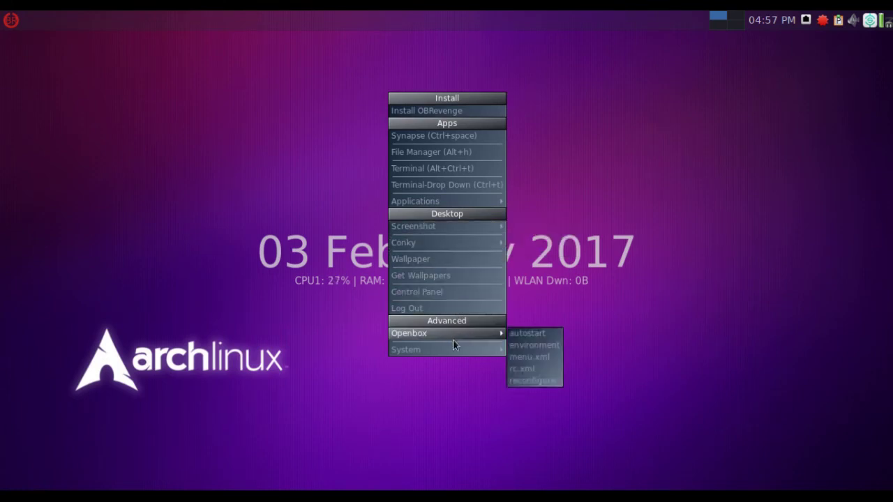
{"action": "mouse_move", "coordinate": [451, 354]}
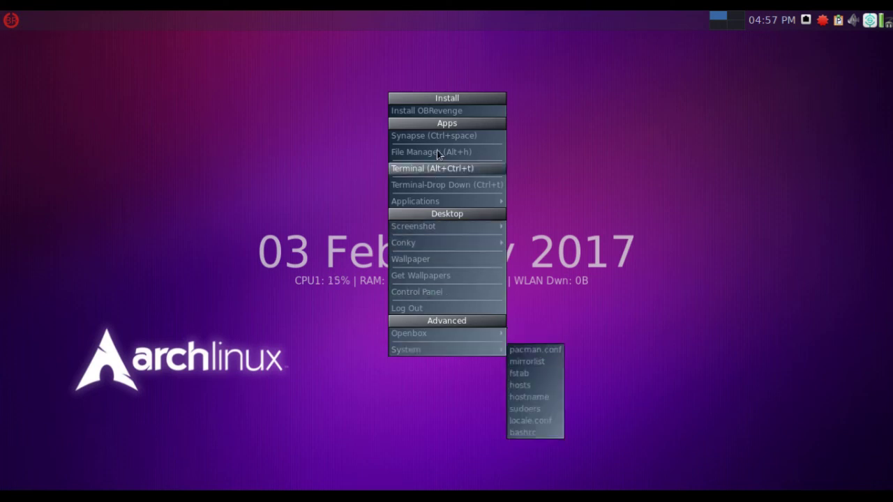
Launch the OBRevenge installer and look through its available languages.
{"action": "left_click", "coordinate": [437, 112]}
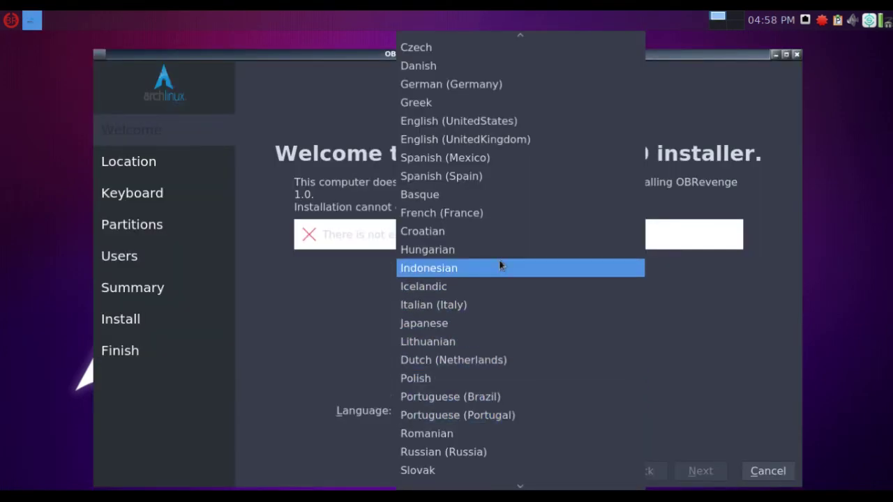
{"action": "scroll", "coordinate": [500, 265], "scroll_direction": "down", "scroll_amount": 2}
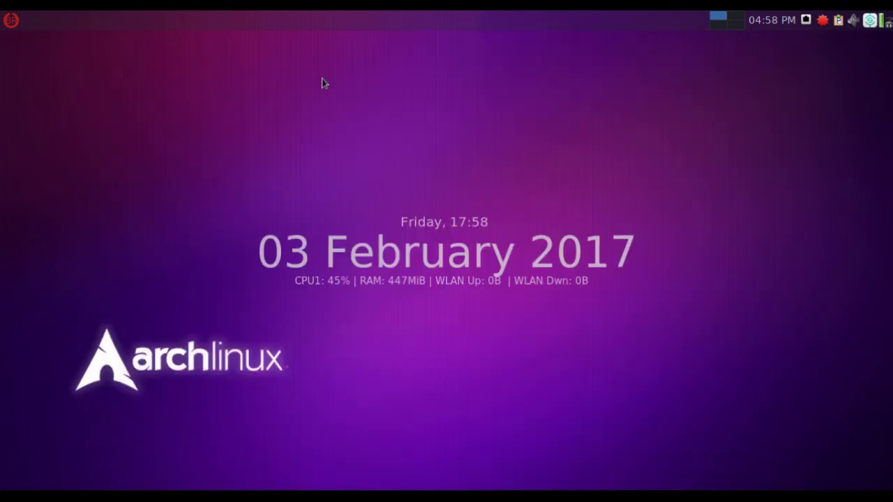
Open Synapse, restrict the search to applications and search for "ter".
{"action": "right_click", "coordinate": [321, 78]}
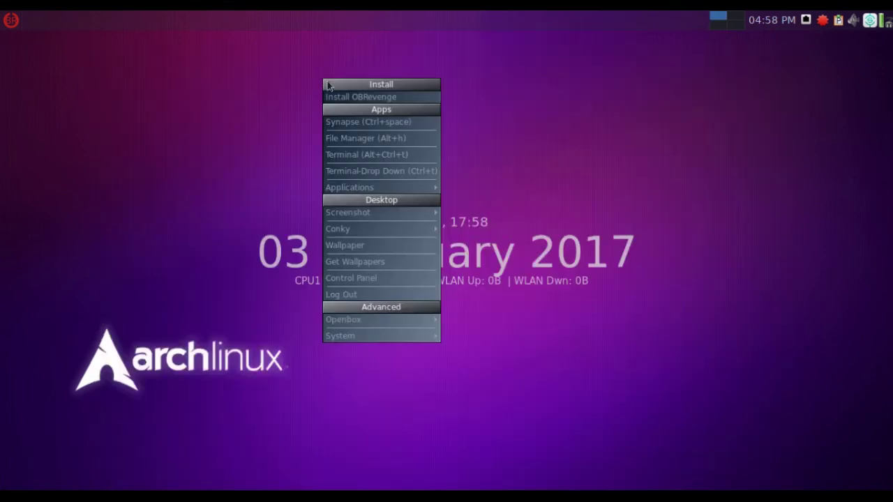
{"action": "left_click", "coordinate": [402, 123]}
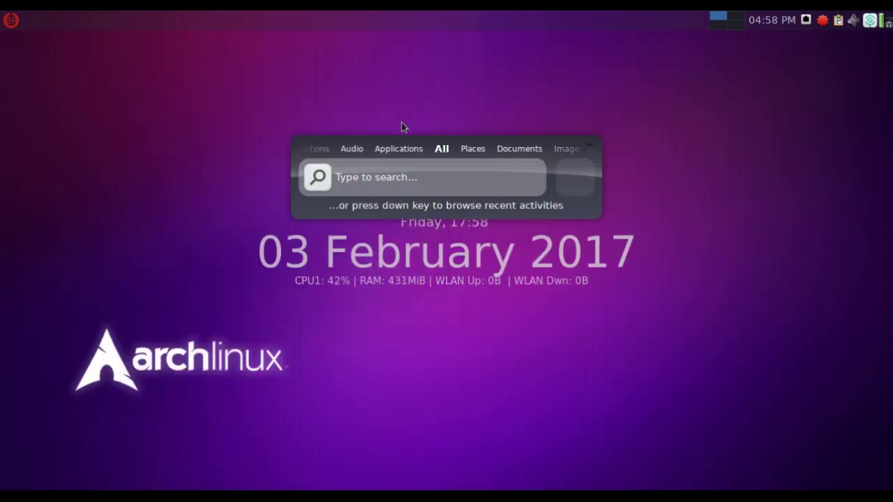
{"action": "left_click", "coordinate": [397, 152]}
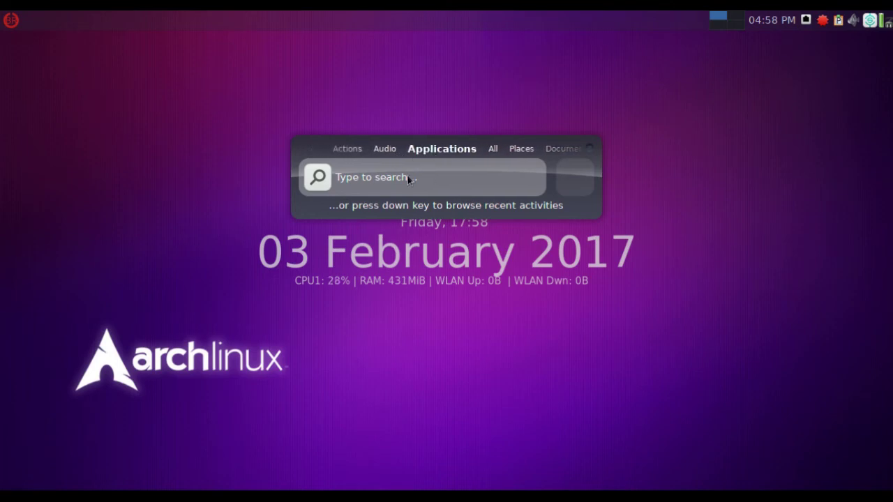
{"action": "type", "text": "te"}
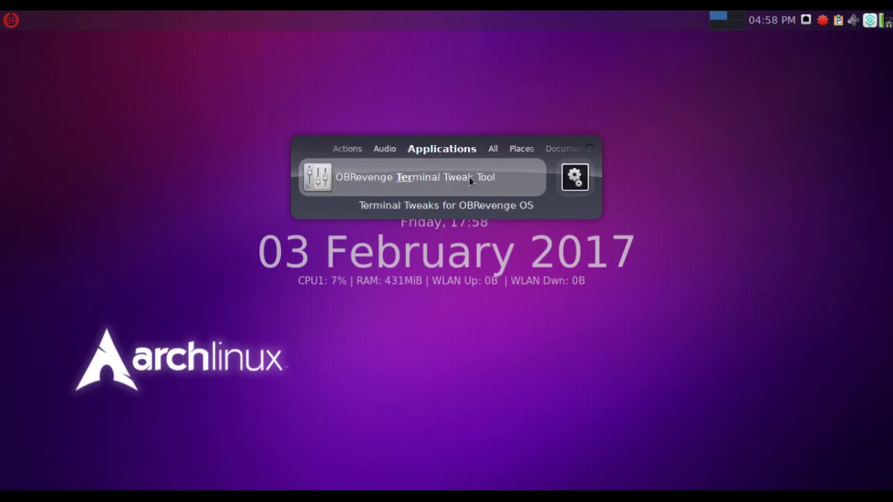
View Synapse's About information, highlight the program name, and close both the dialog and the launcher.
{"action": "left_click", "coordinate": [589, 149]}
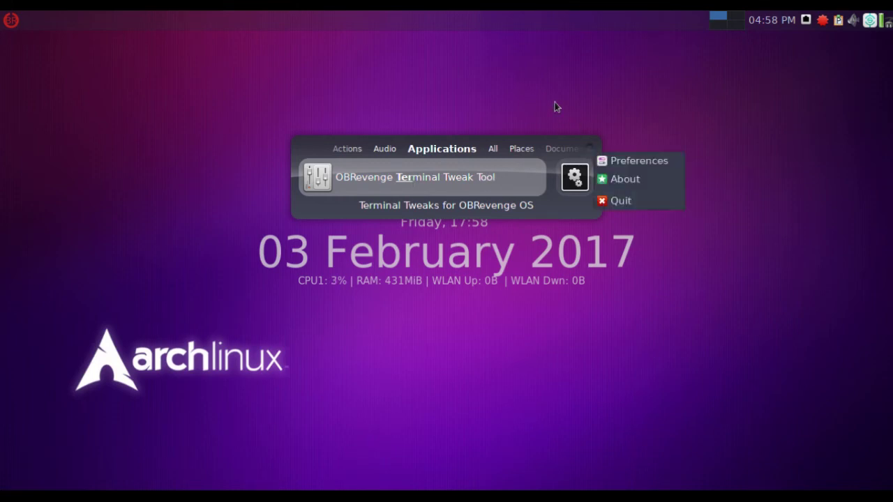
{"action": "left_click", "coordinate": [651, 185]}
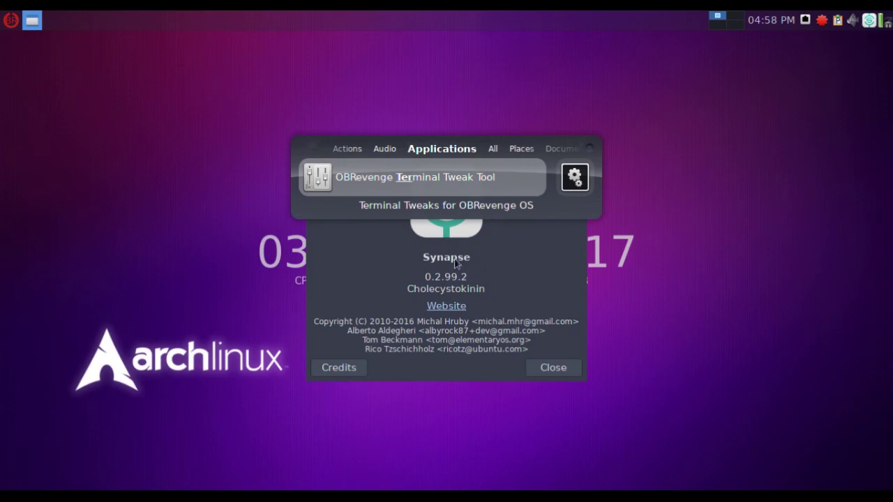
{"action": "left_click_drag", "start_coordinate": [416, 258], "coordinate": [480, 262]}
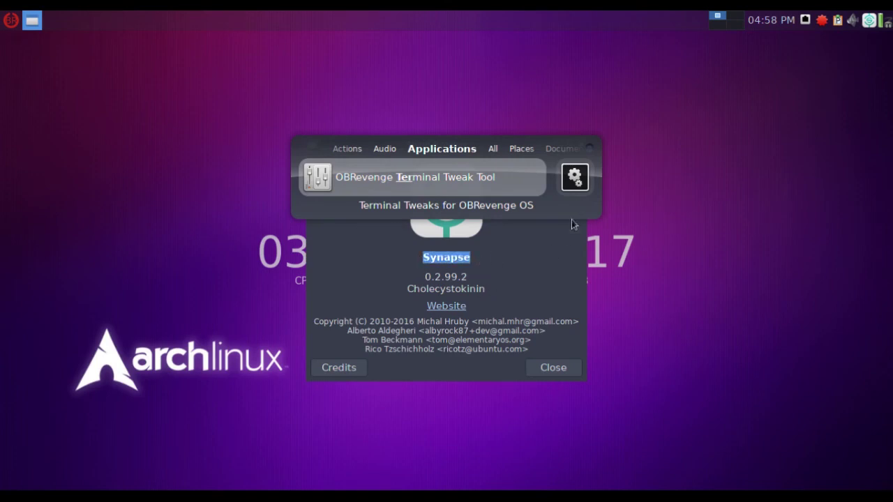
{"action": "left_click", "coordinate": [553, 367]}
{"action": "key", "text": "Escape"}
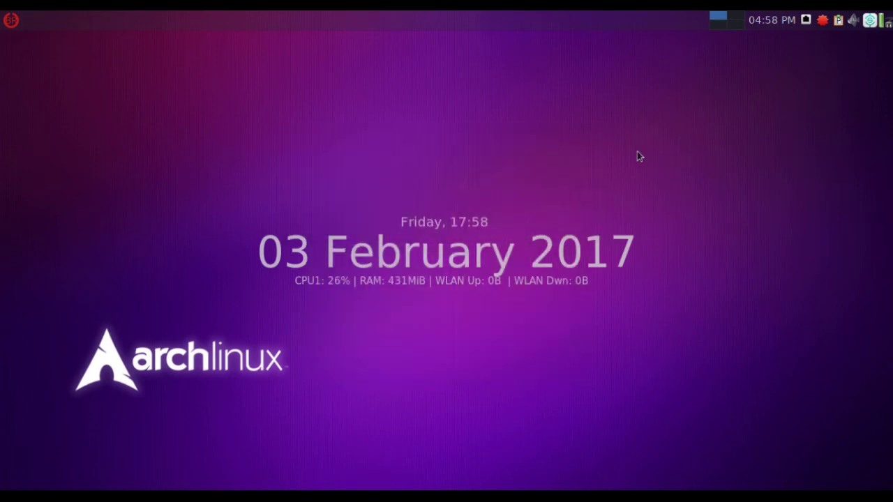
Look through the desktop's Screenshot and Conky options and open the Conky configuration.
{"action": "right_click", "coordinate": [338, 101]}
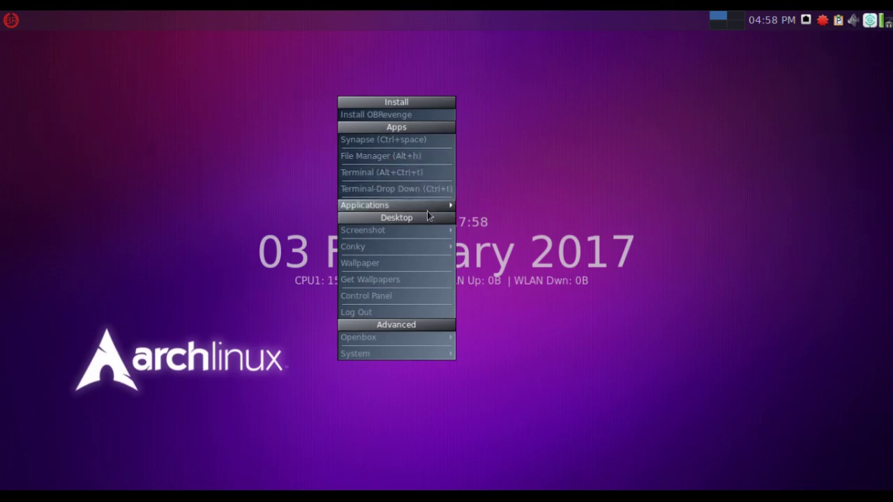
{"action": "mouse_move", "coordinate": [397, 231]}
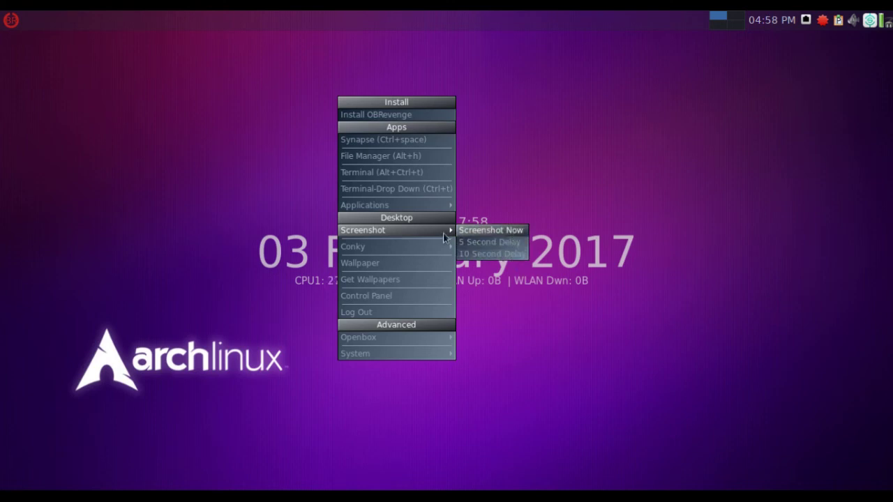
{"action": "mouse_move", "coordinate": [404, 250]}
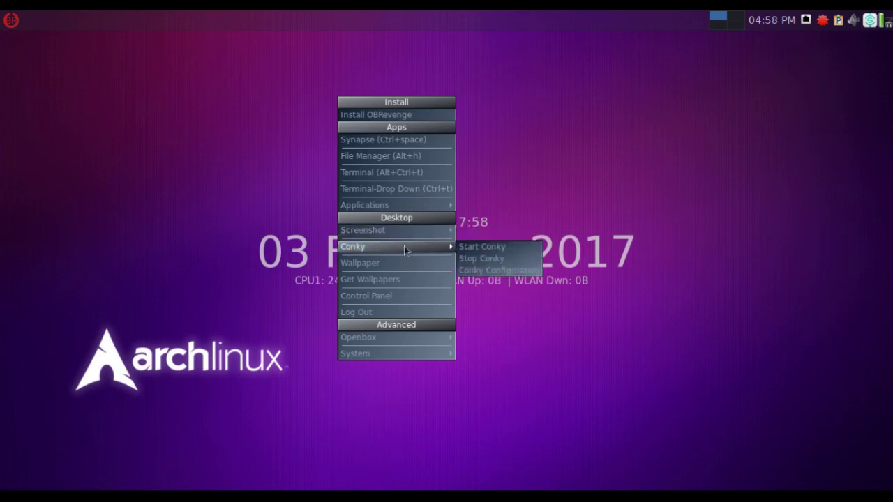
{"action": "left_click", "coordinate": [524, 272]}
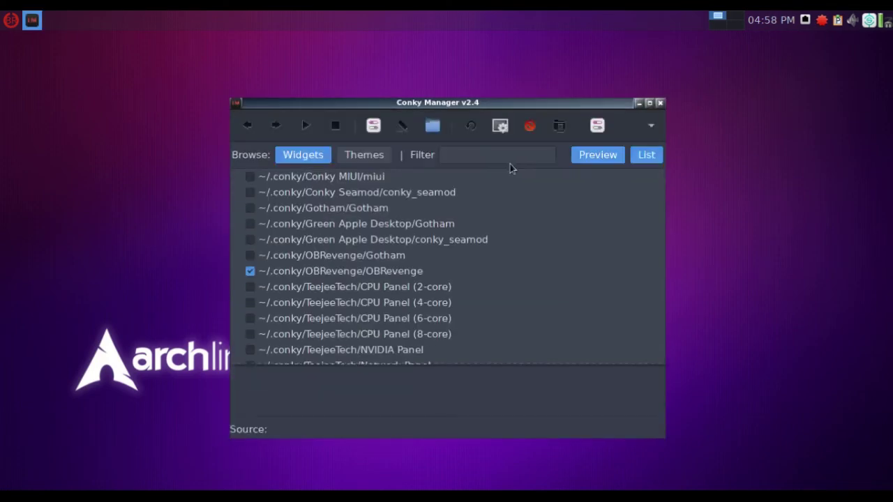
Replace the OBRevenge/OBRevenge widget with Gotham/Gotham and enlarge the preview area to show its whole sample image.
{"action": "left_click", "coordinate": [249, 272]}
{"action": "left_click", "coordinate": [251, 208]}
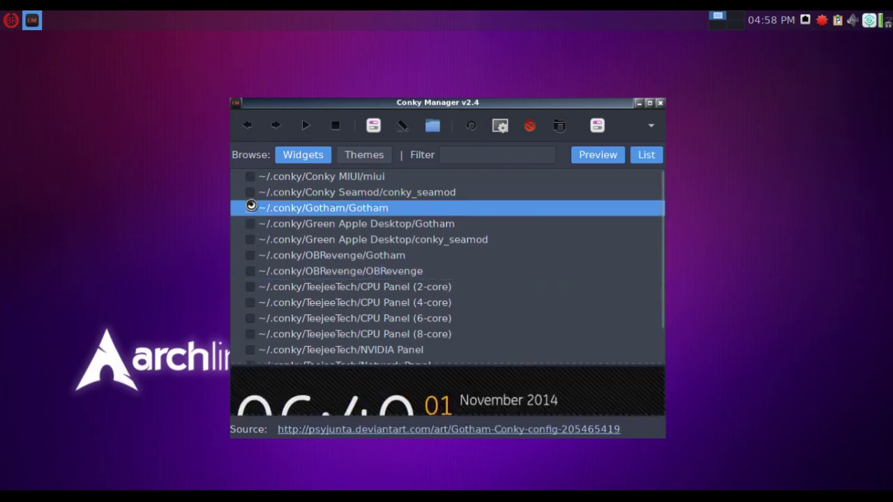
{"action": "scroll", "coordinate": [477, 399], "scroll_direction": "down", "scroll_amount": 3}
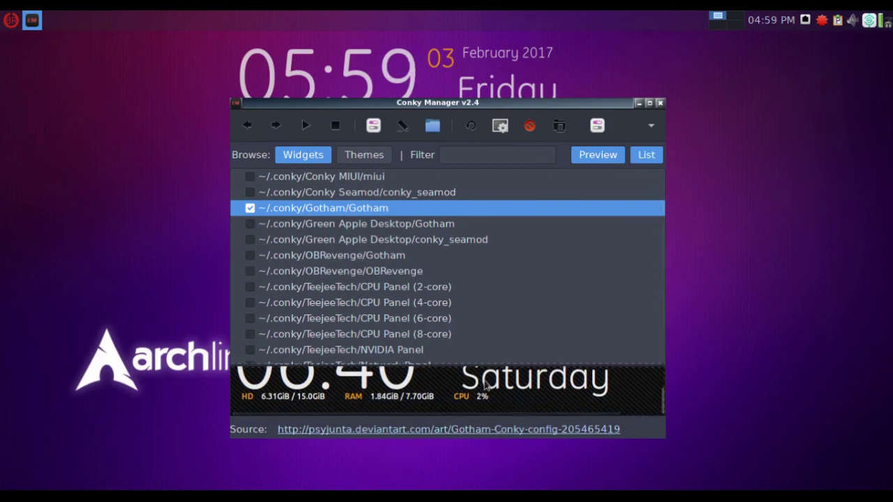
{"action": "left_click_drag", "start_coordinate": [481, 348], "coordinate": [480, 281]}
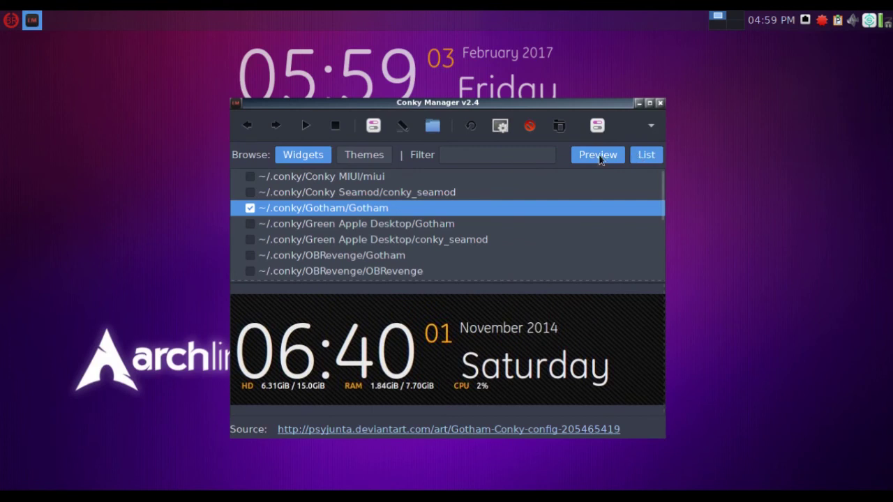
Start the selected Gotham widget again and move the Conky Manager window clear of it.
{"action": "left_click", "coordinate": [307, 127]}
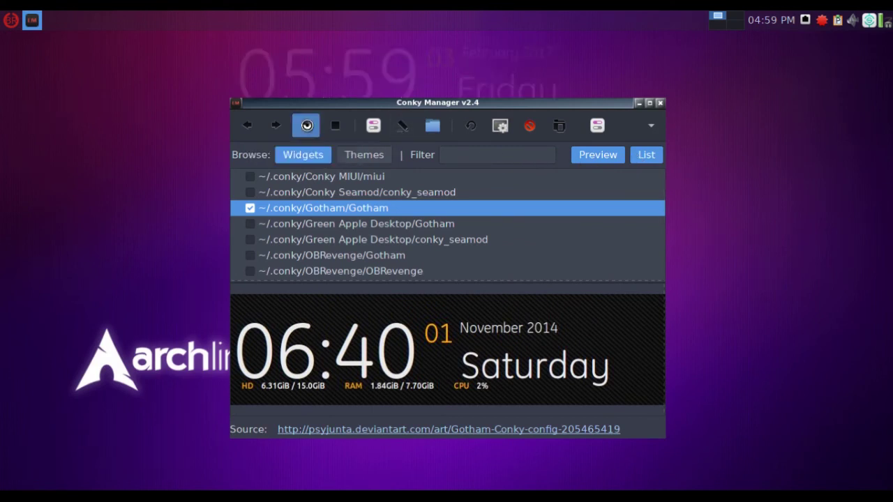
{"action": "left_click_drag", "start_coordinate": [327, 106], "coordinate": [451, 134]}
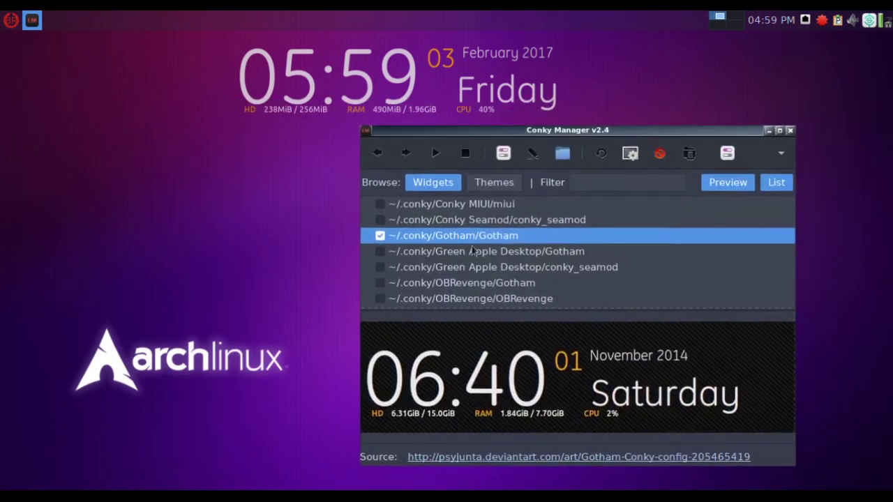
Disable the Gotham widget, preview the entries above it and enable the Conky MIUI/miui widget.
{"action": "left_click", "coordinate": [380, 236]}
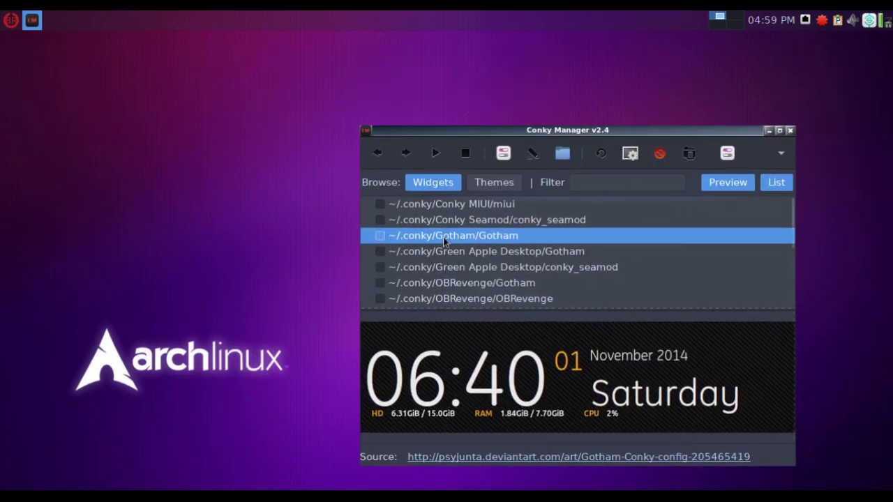
{"action": "left_click", "coordinate": [459, 219]}
{"action": "left_click", "coordinate": [458, 203]}
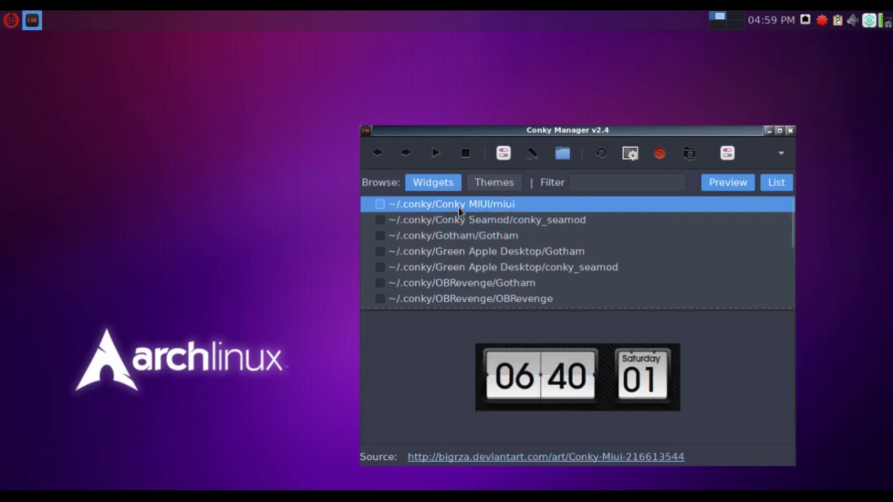
{"action": "left_click", "coordinate": [379, 204]}
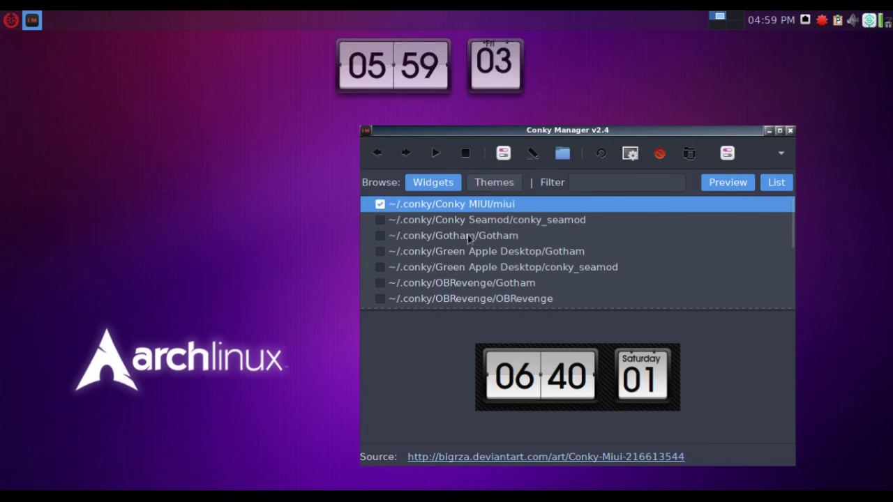
Preview the TeejeeTech NVIDIA Panel, the _.conky entry and the TeejeeTech Process Panel in the widget list.
{"action": "scroll", "coordinate": [486, 256], "scroll_direction": "down", "scroll_amount": 3}
{"action": "scroll", "coordinate": [486, 256], "scroll_direction": "down", "scroll_amount": 2}
{"action": "left_click", "coordinate": [514, 270]}
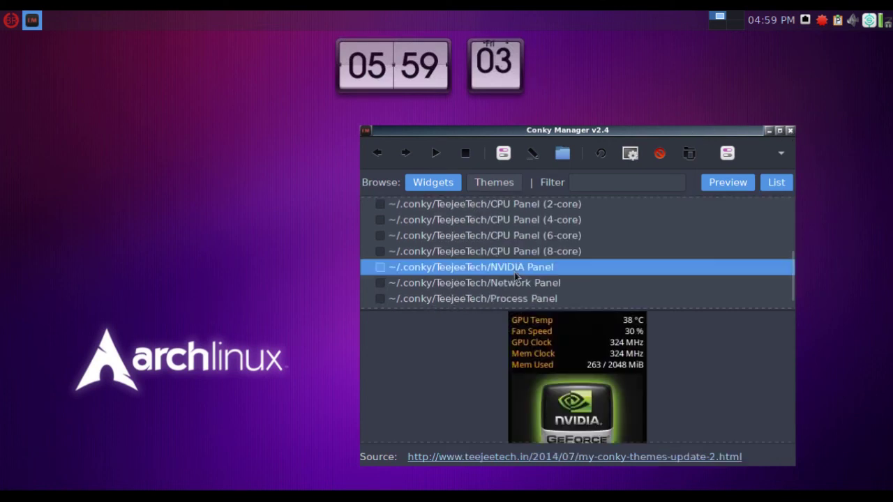
{"action": "scroll", "coordinate": [514, 275], "scroll_direction": "down", "scroll_amount": 1}
{"action": "left_click", "coordinate": [514, 301]}
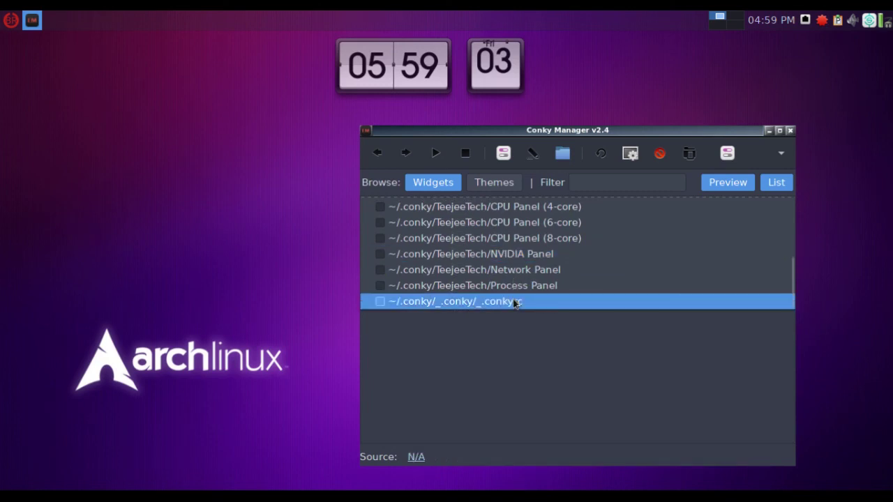
{"action": "left_click", "coordinate": [518, 287]}
Preview the OBRevenge, Green Apple Desktop, Gotham, Conky Seamod and Conky MIUI widgets, and close Conky Manager.
{"action": "scroll", "coordinate": [518, 284], "scroll_direction": "up", "scroll_amount": 5}
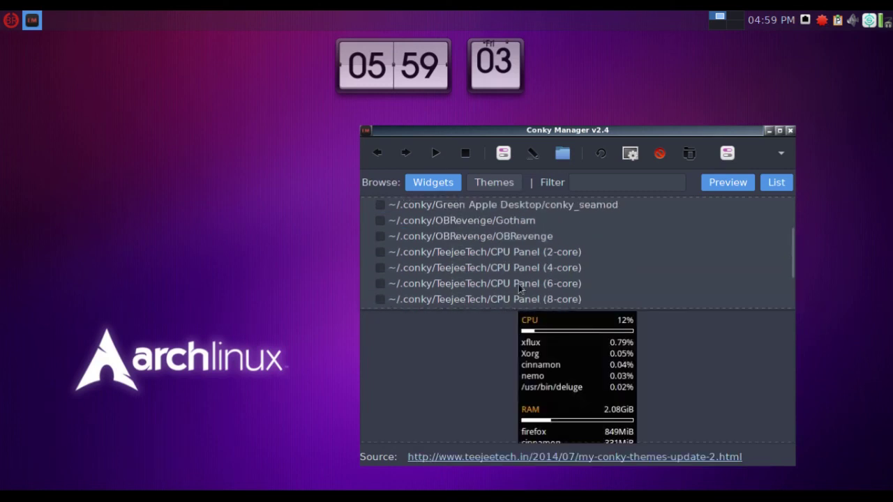
{"action": "left_click", "coordinate": [520, 278]}
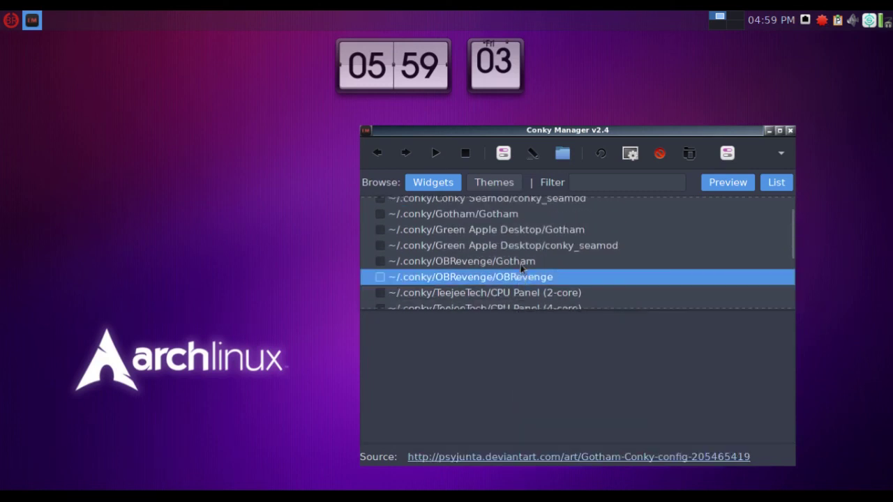
{"action": "left_click", "coordinate": [520, 263]}
{"action": "left_click", "coordinate": [522, 245]}
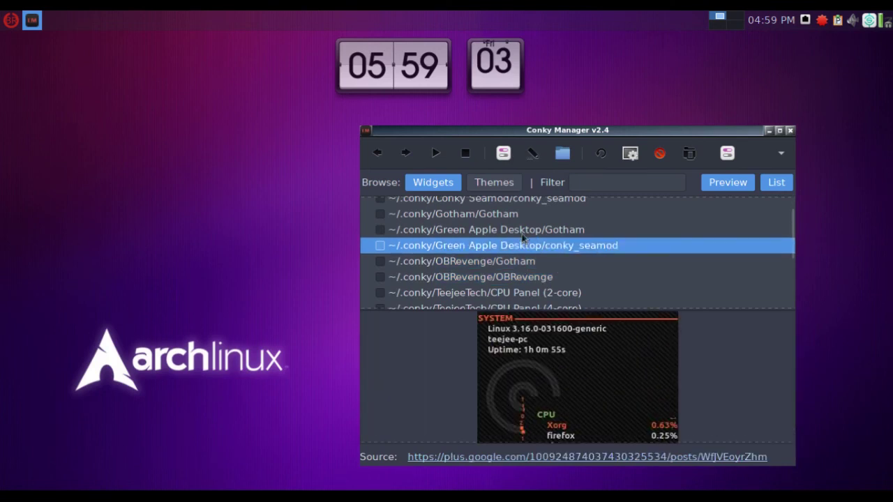
{"action": "left_click", "coordinate": [522, 232]}
{"action": "scroll", "coordinate": [521, 230], "scroll_direction": "up", "scroll_amount": 1}
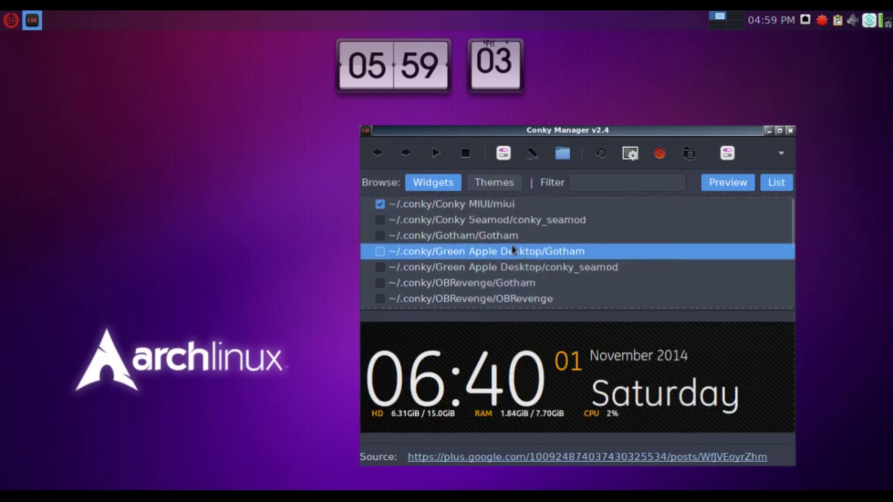
{"action": "left_click", "coordinate": [512, 236]}
{"action": "left_click", "coordinate": [513, 221]}
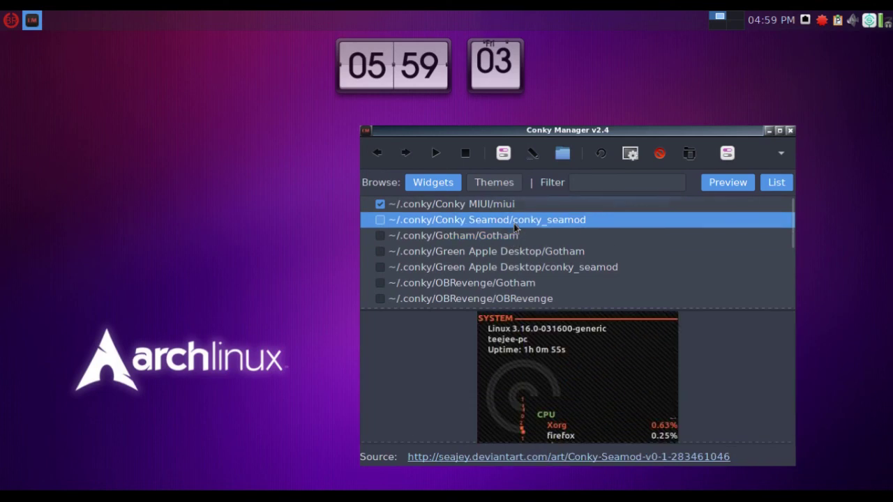
{"action": "left_click", "coordinate": [508, 205]}
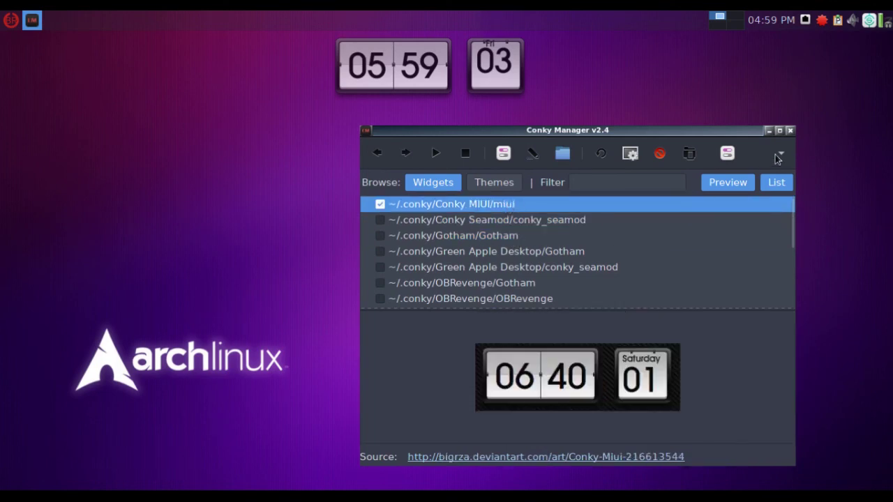
{"action": "left_click", "coordinate": [790, 130]}
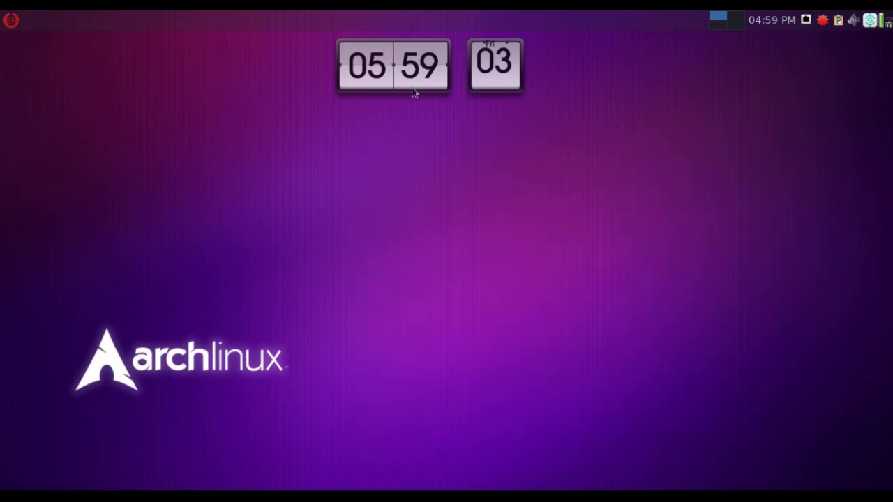
Launch the Docky dock from the Accessories applications, view its About information and dismiss it.
{"action": "left_click", "coordinate": [11, 19]}
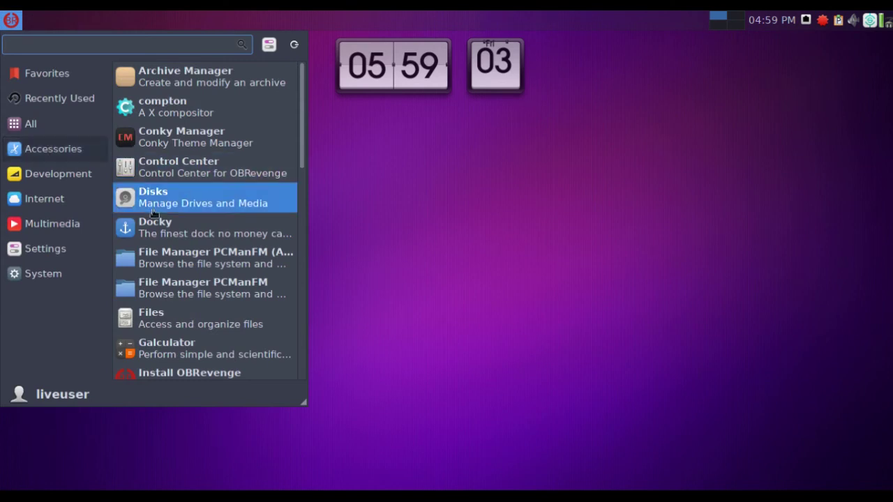
{"action": "left_click", "coordinate": [292, 240]}
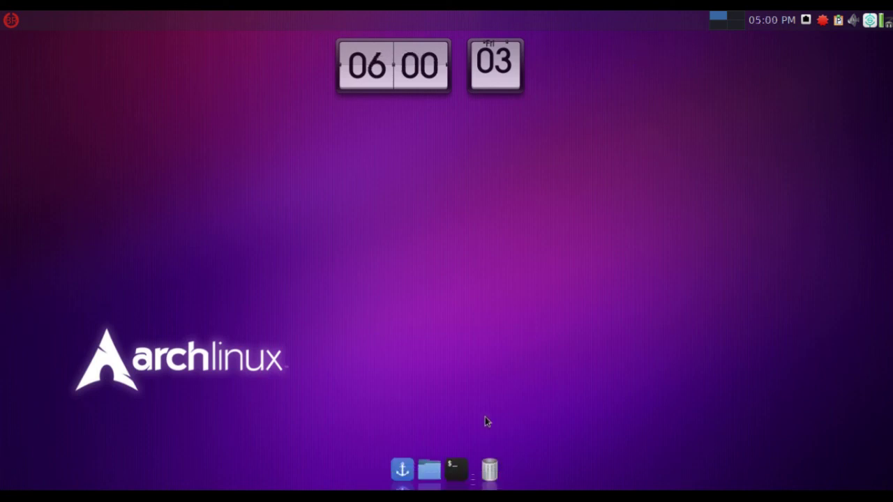
{"action": "right_click", "coordinate": [473, 483]}
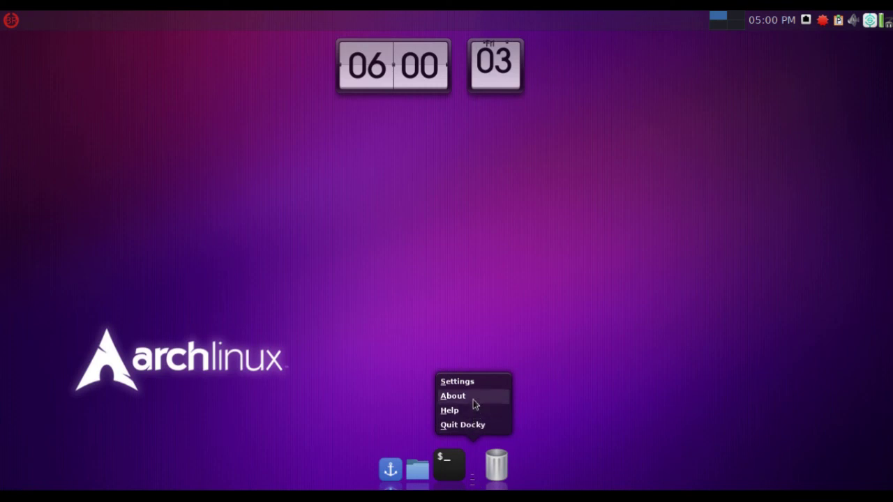
{"action": "left_click", "coordinate": [473, 396]}
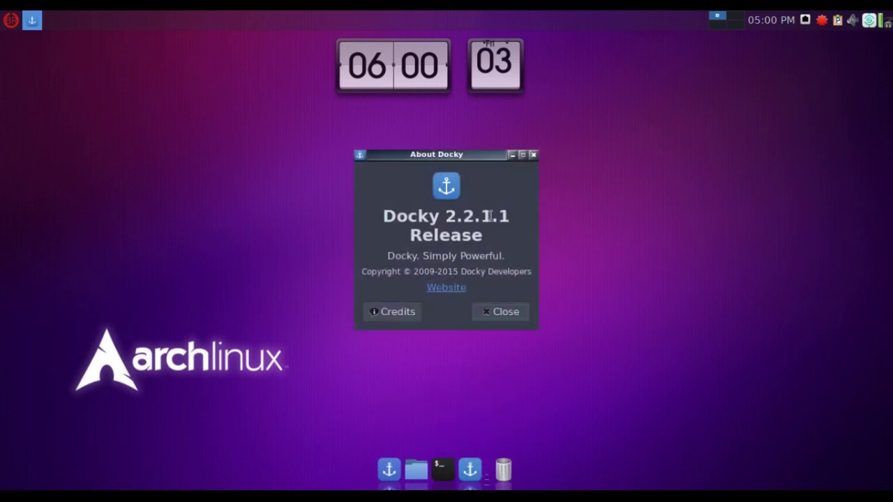
{"action": "left_click", "coordinate": [500, 311]}
In Docky's settings, look at the hiding modes, set the dock zoom to 240% and the icon size to 32.
{"action": "right_click", "coordinate": [475, 480]}
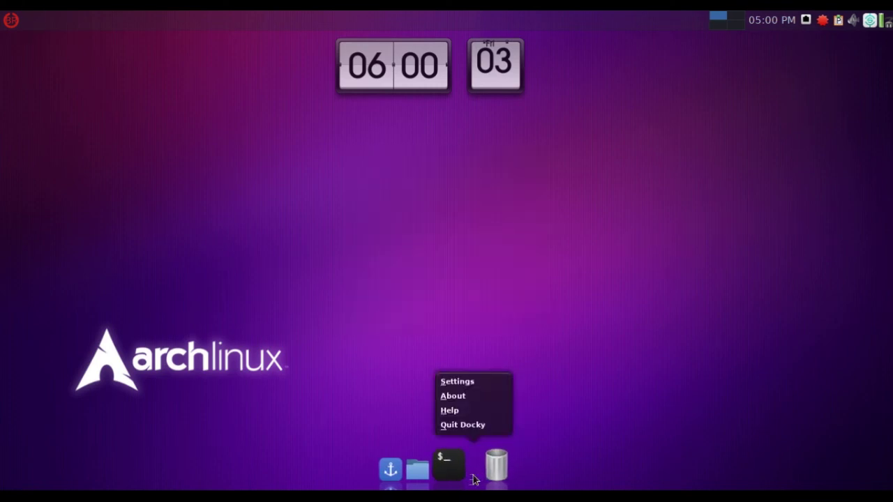
{"action": "left_click", "coordinate": [478, 381]}
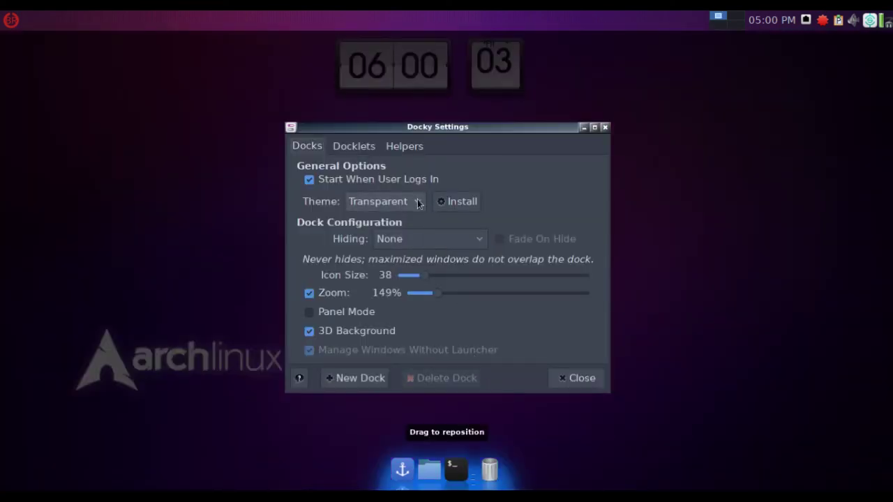
{"action": "left_click", "coordinate": [410, 240]}
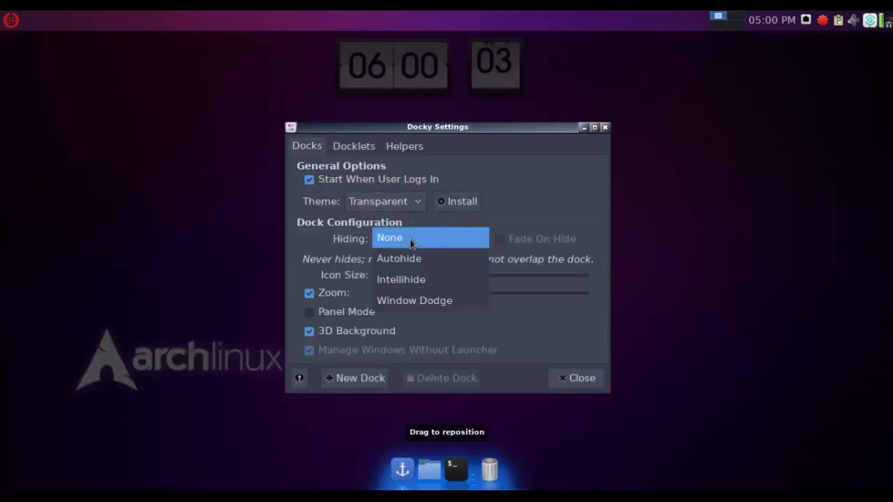
{"action": "left_click", "coordinate": [351, 242]}
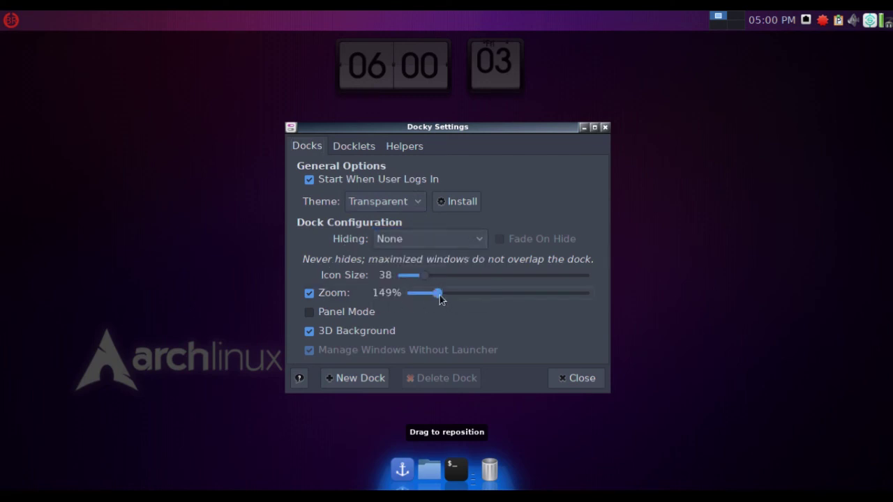
{"action": "left_click_drag", "start_coordinate": [439, 295], "coordinate": [494, 298]}
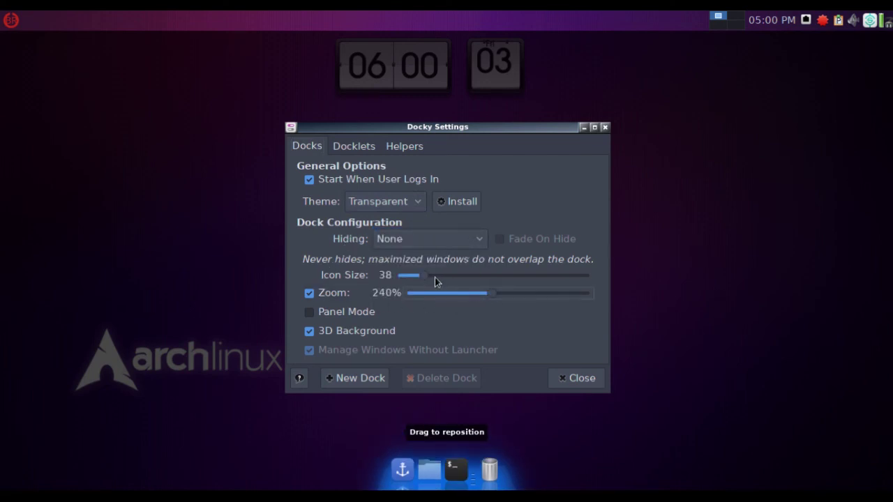
{"action": "left_click_drag", "start_coordinate": [426, 276], "coordinate": [415, 276]}
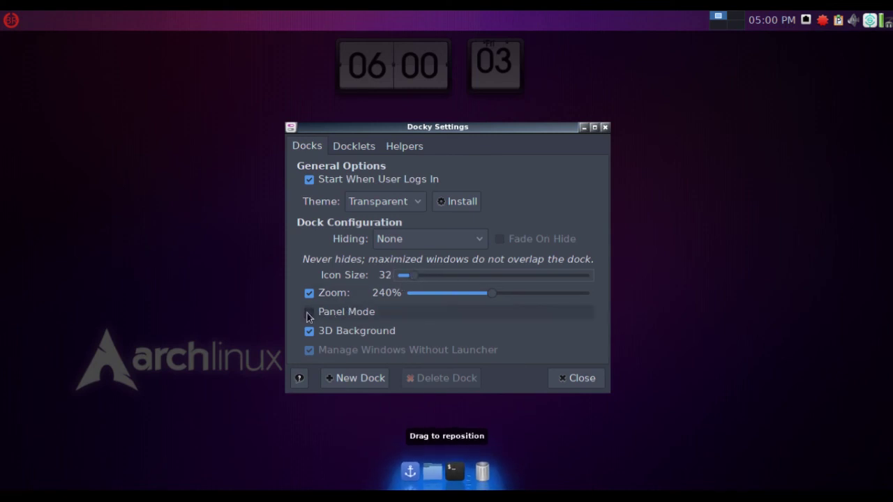
Look through Docky's available docklets and its Helpers page, and close the settings.
{"action": "left_click", "coordinate": [361, 150]}
{"action": "scroll", "coordinate": [454, 243], "scroll_direction": "down", "scroll_amount": 10}
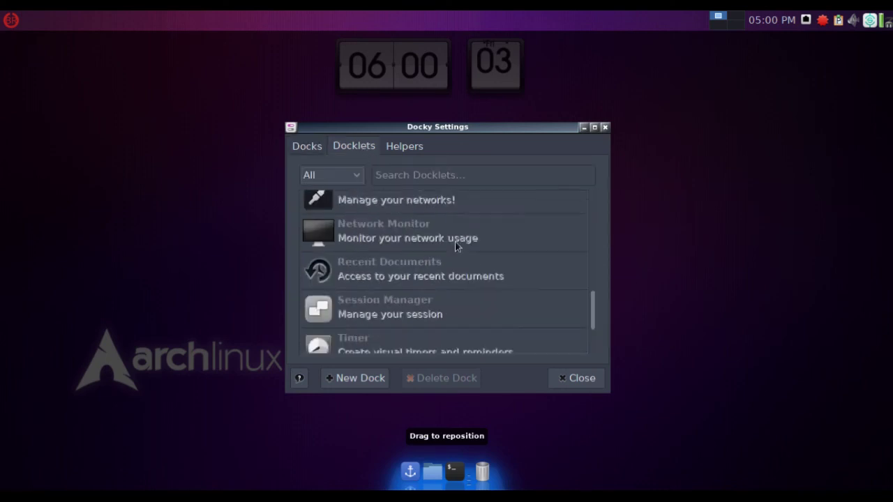
{"action": "left_click", "coordinate": [413, 152]}
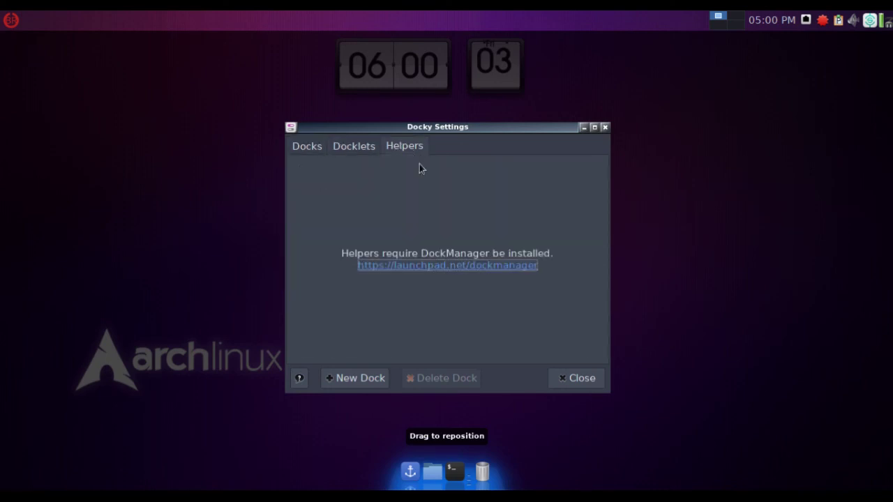
{"action": "left_click", "coordinate": [583, 378]}
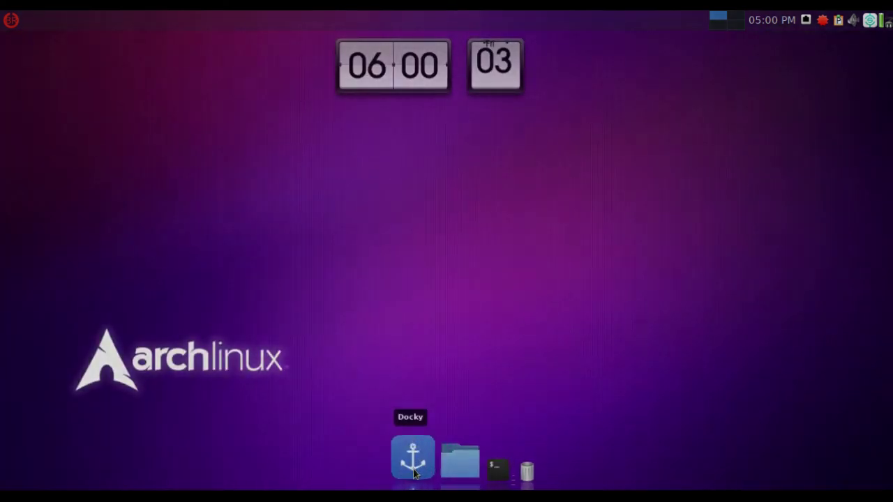